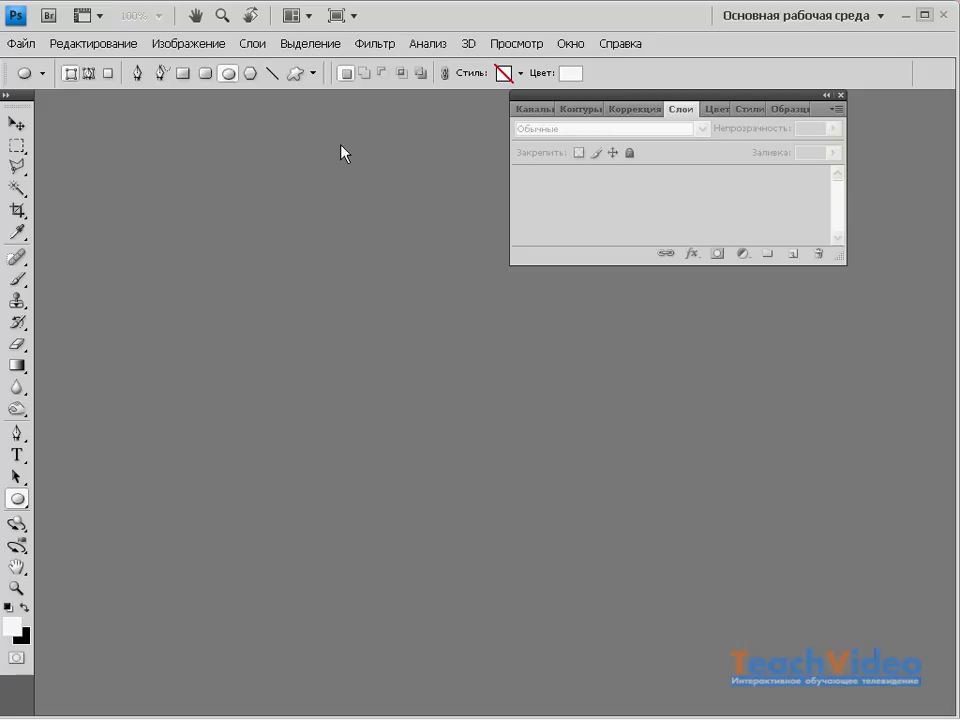
Create a new 600 × 600 px RGB document with a white background.
left_click(30, 44)
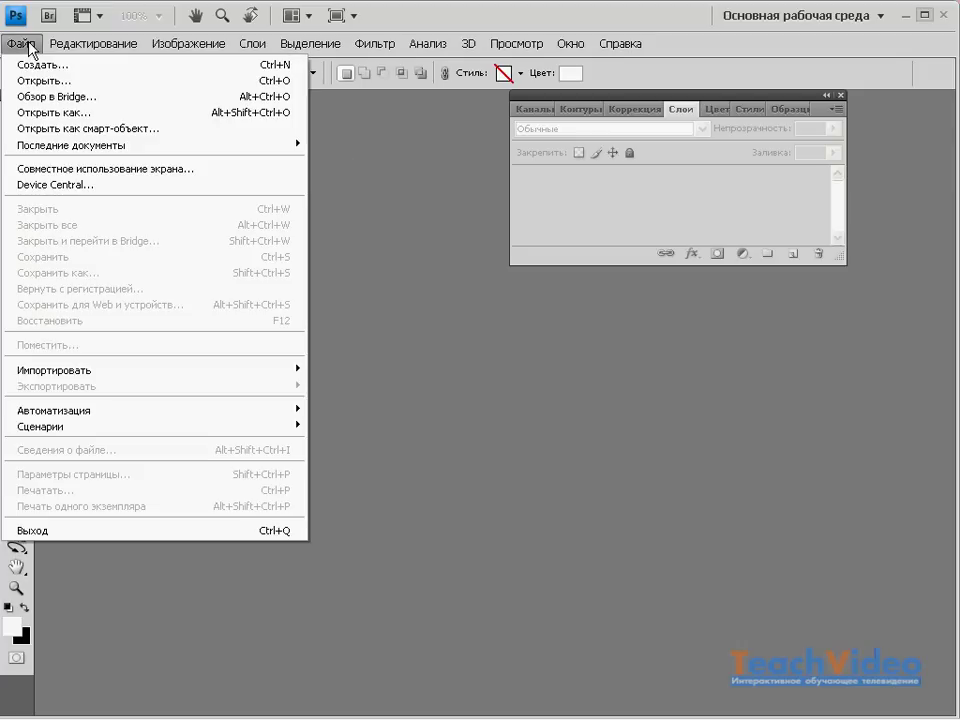
left_click(20, 63)
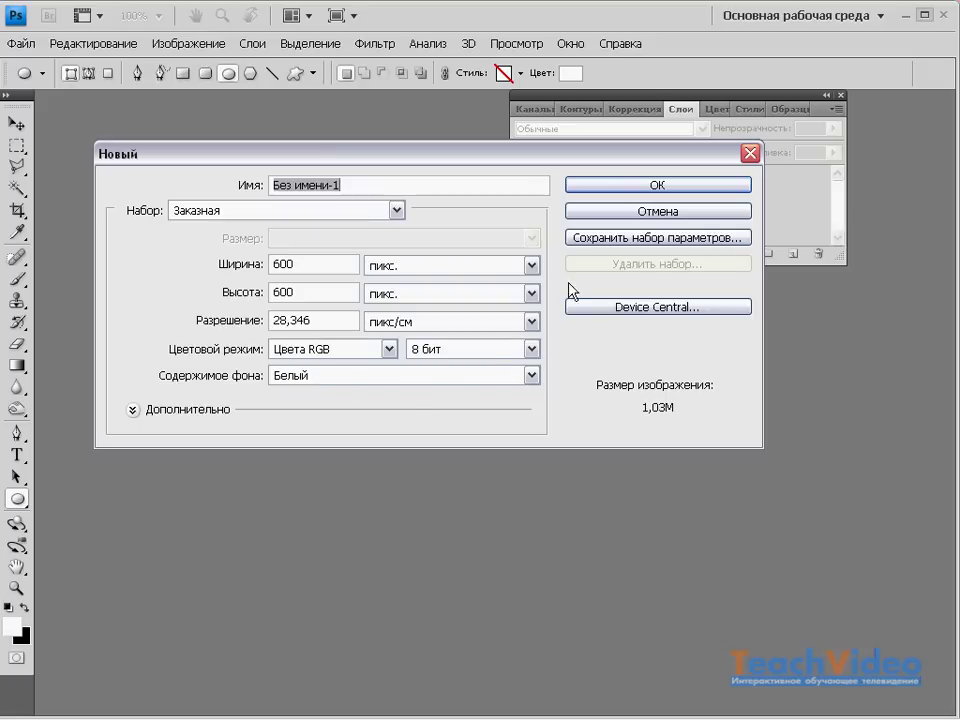
left_click(607, 187)
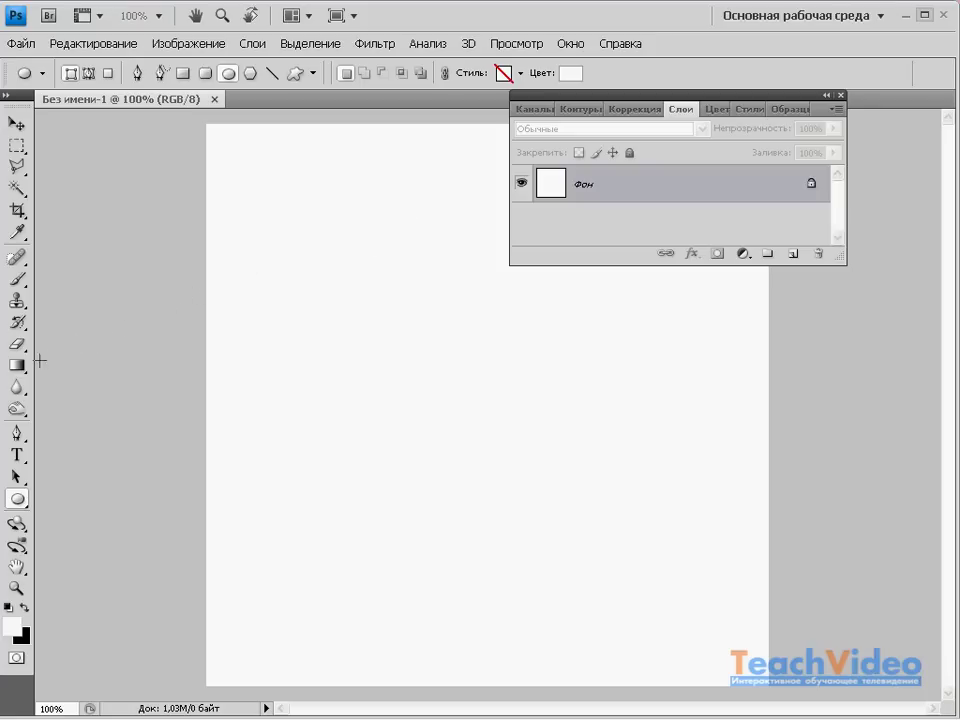
Set the Gradient tool to a gradient from light cyan (8cfbfc) to dark blue.
left_click_drag(25, 370, 58, 372)
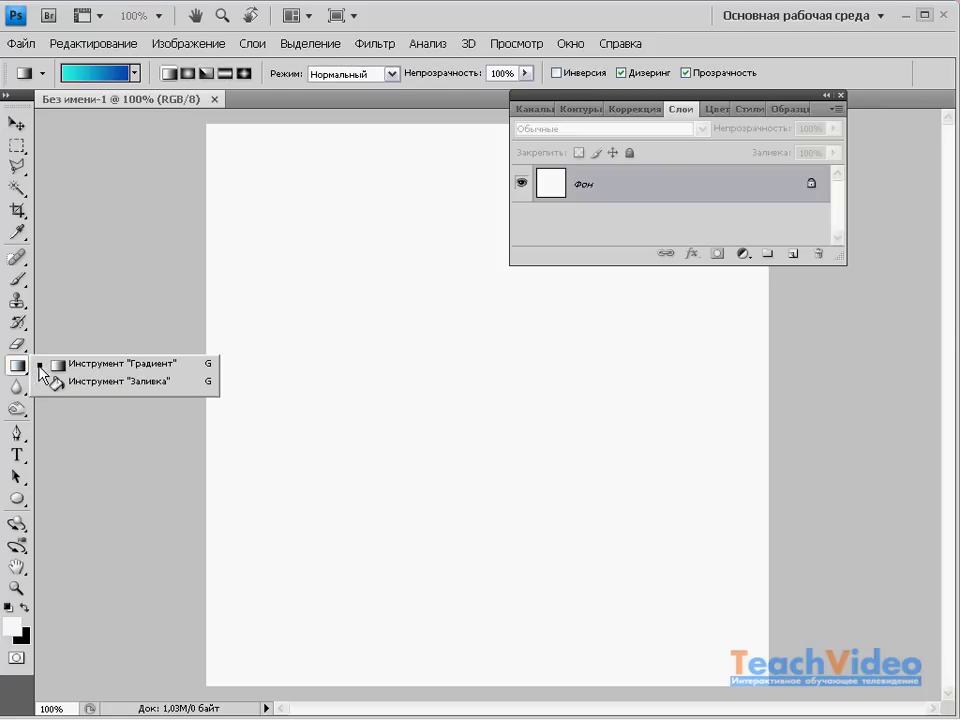
left_click(58, 372)
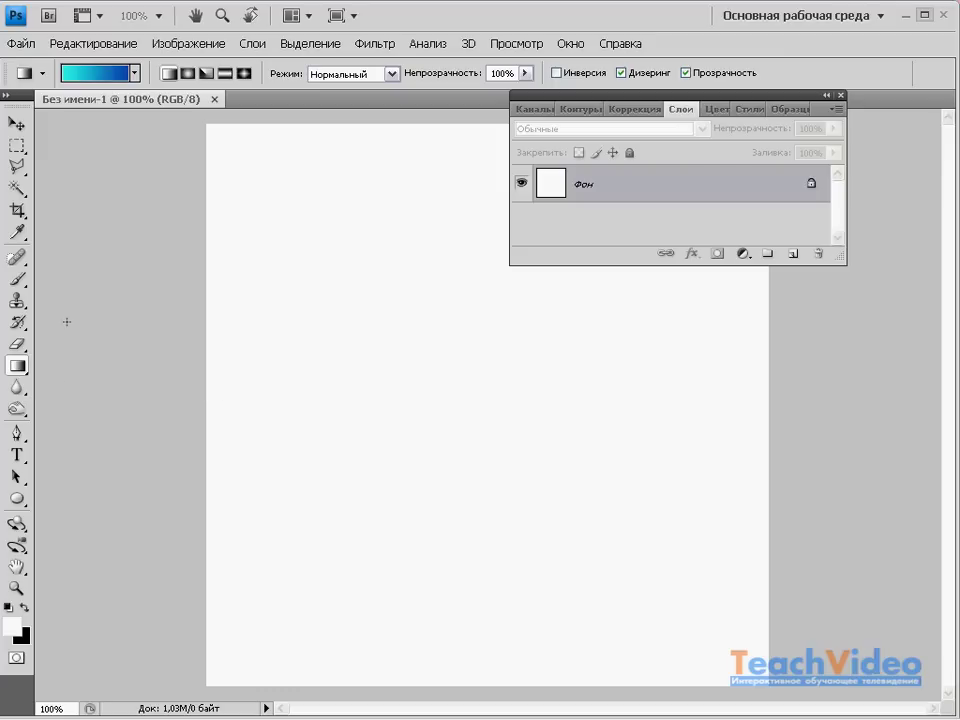
left_click(95, 73)
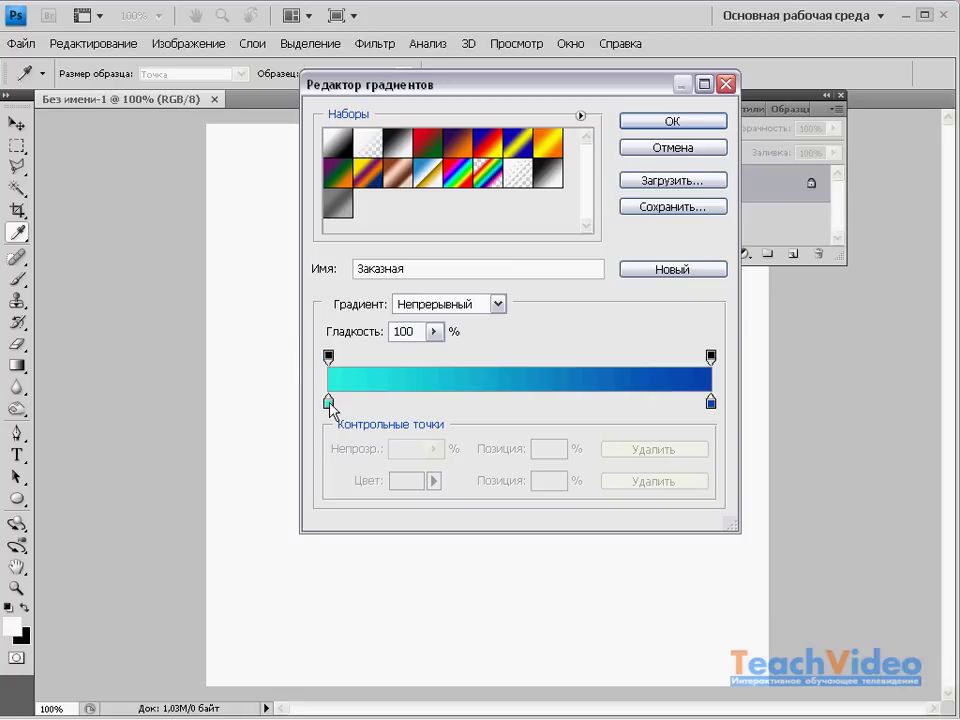
left_click(329, 401)
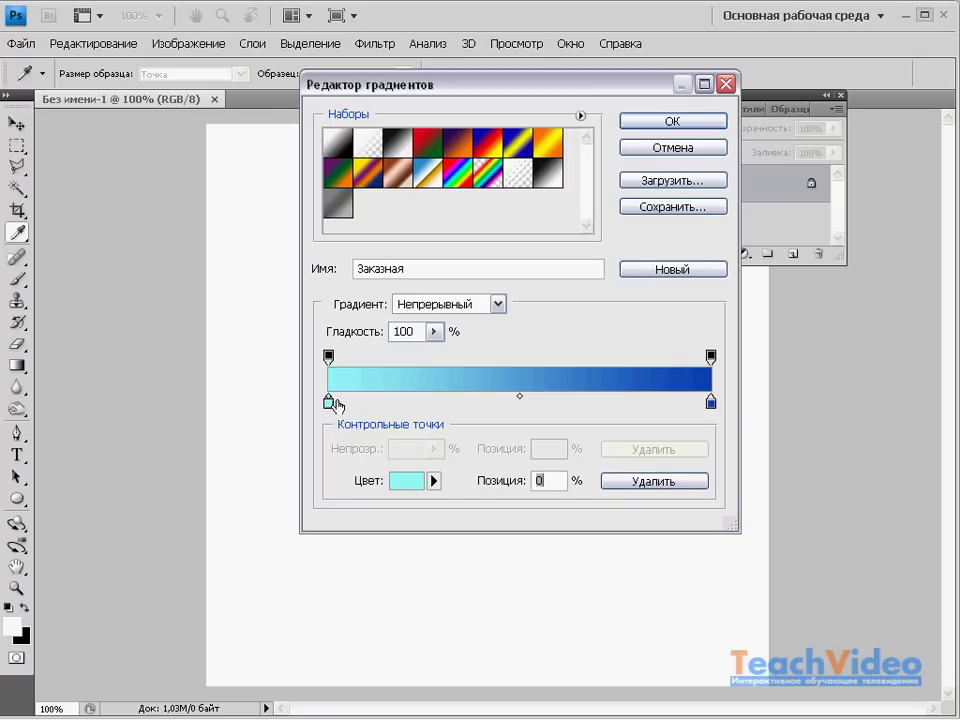
left_click(405, 481)
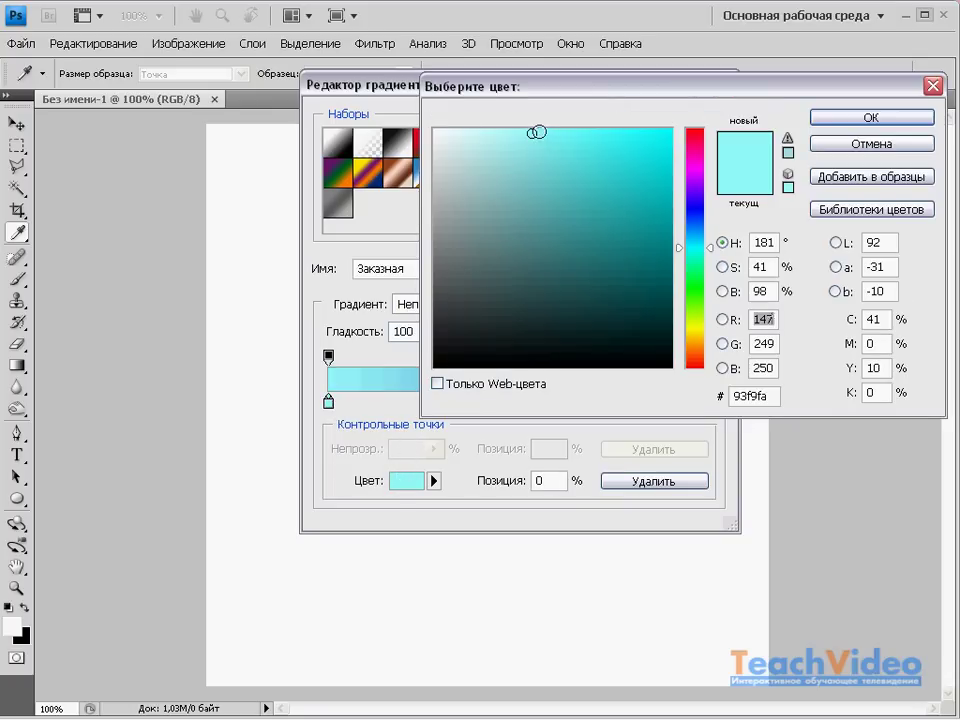
left_click(539, 131)
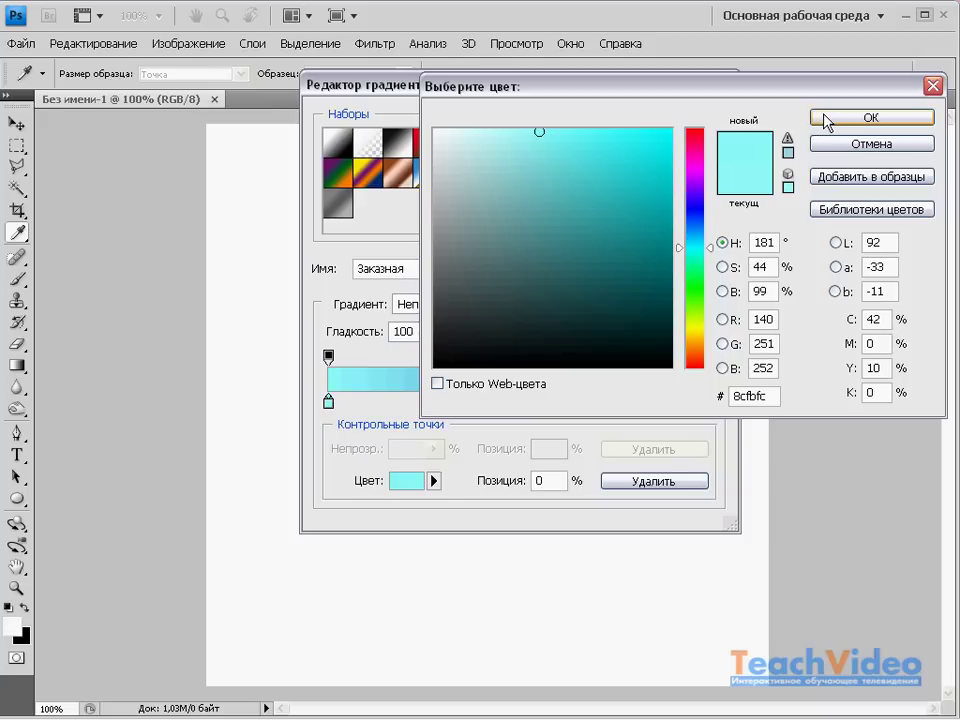
left_click(826, 119)
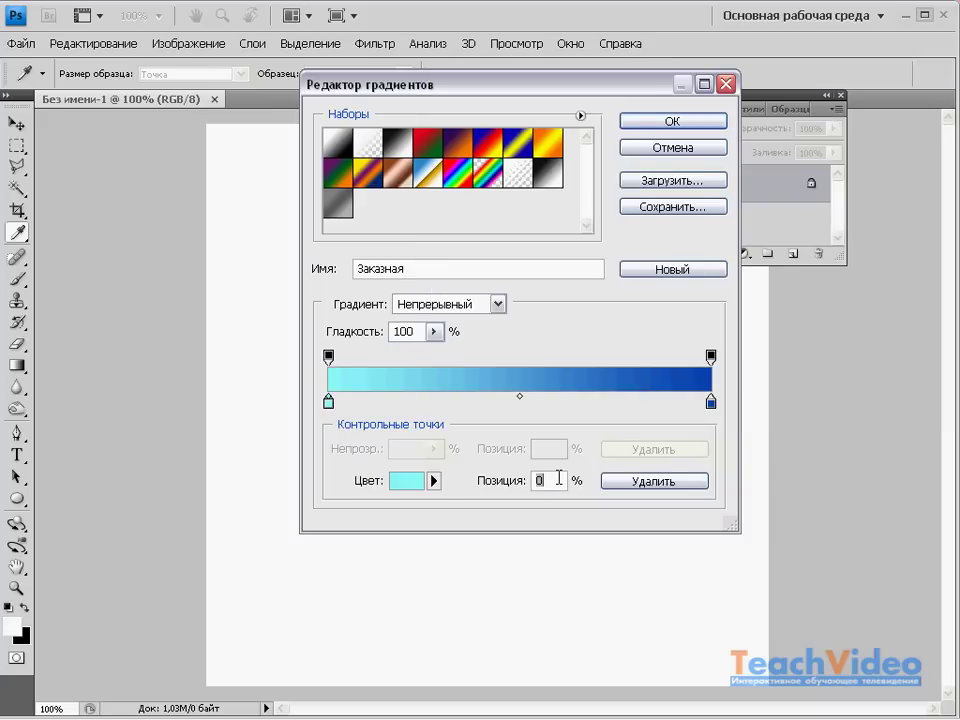
left_click(711, 402)
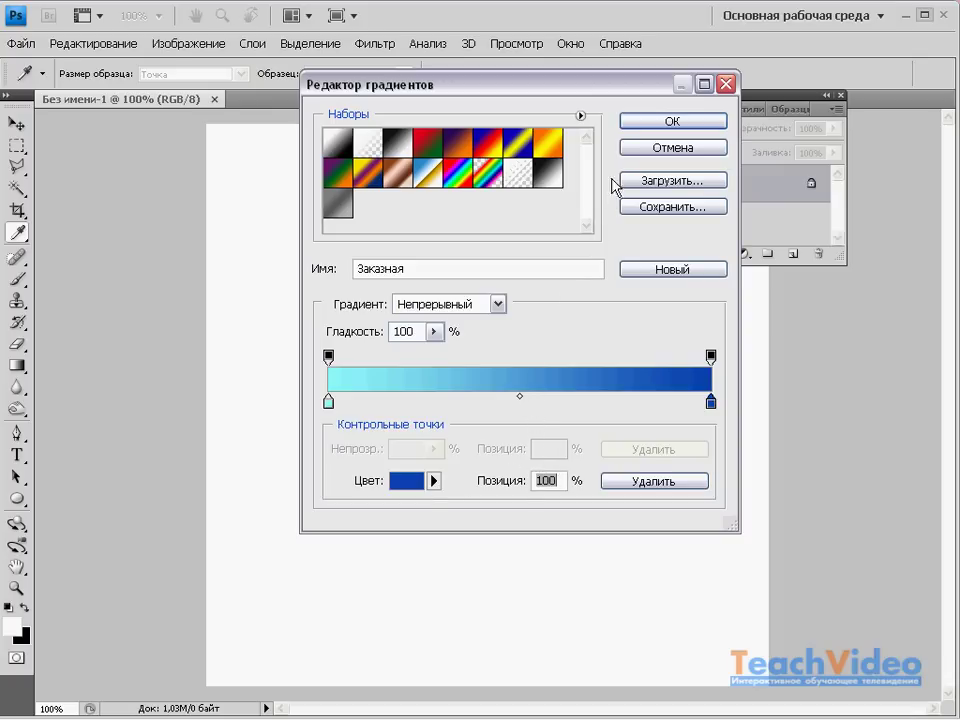
left_click(632, 128)
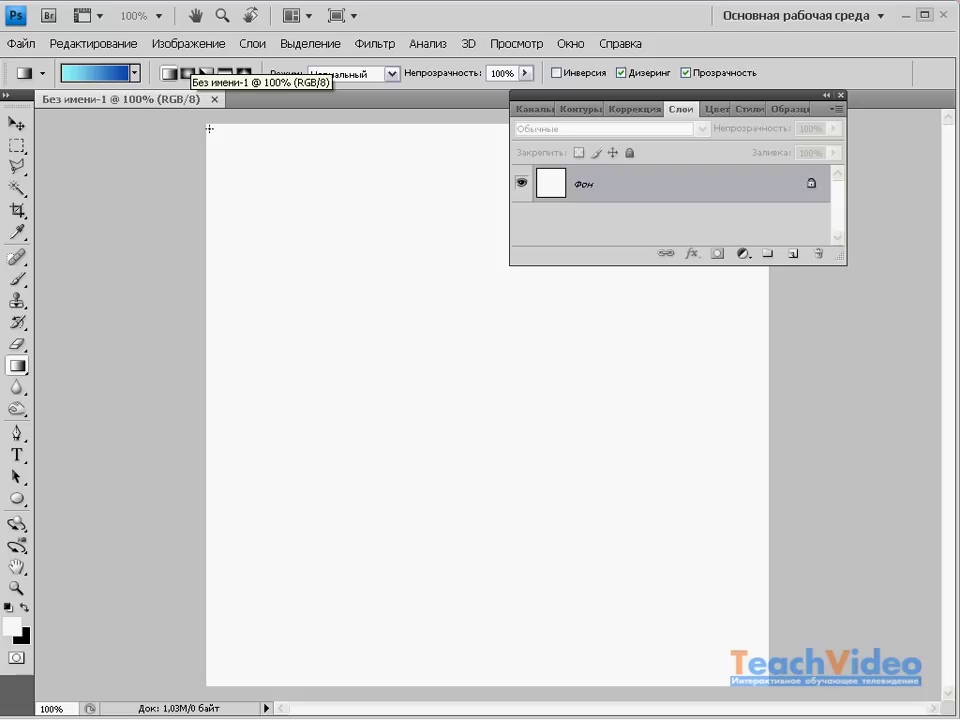
Fill the canvas diagonally from its top-left corner and add a new layer named Одуванчик.
mouse_move(209, 128)
left_mouse_down()
mouse_move(414, 339)
mouse_move(497, 401)
mouse_move(642, 577)
mouse_move(737, 645)
mouse_move(764, 680)
left_mouse_up()
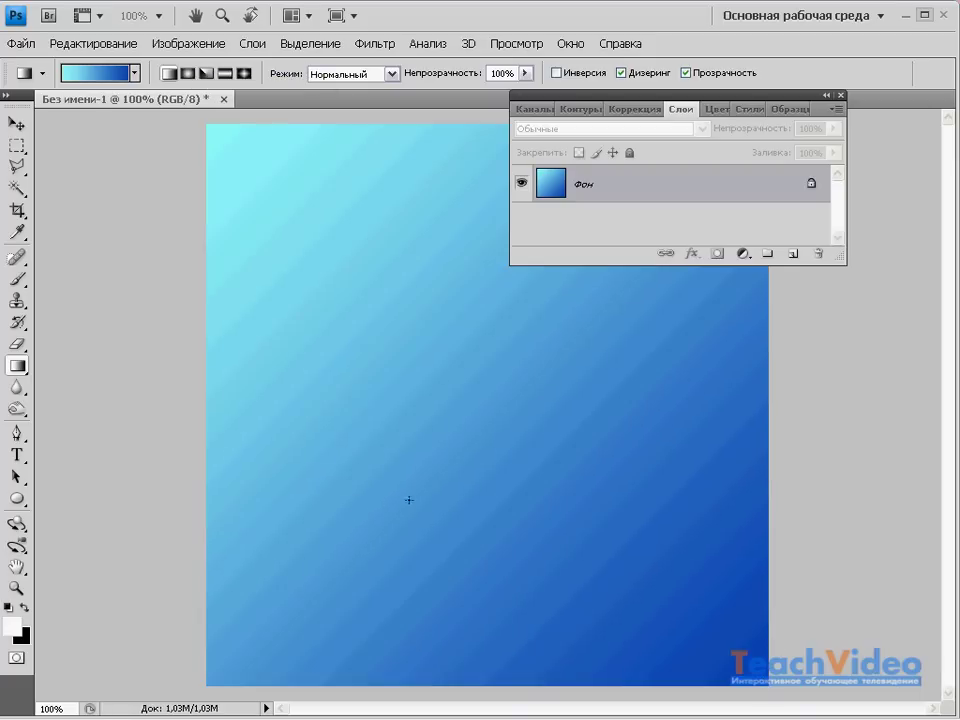
left_click(792, 253)
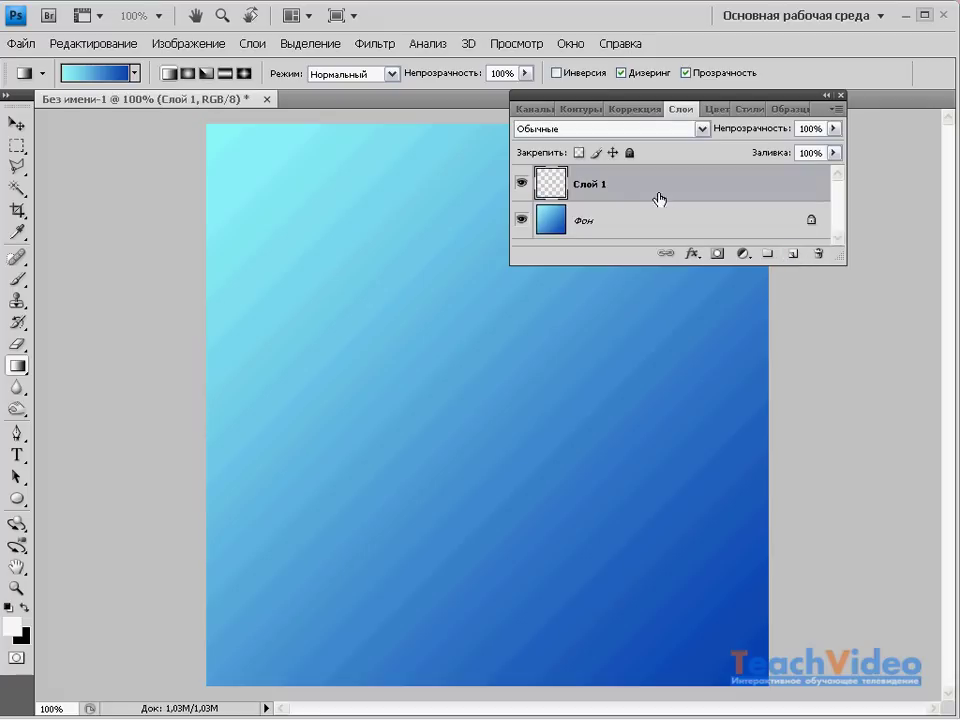
right_click(646, 188)
left_click(660, 196)
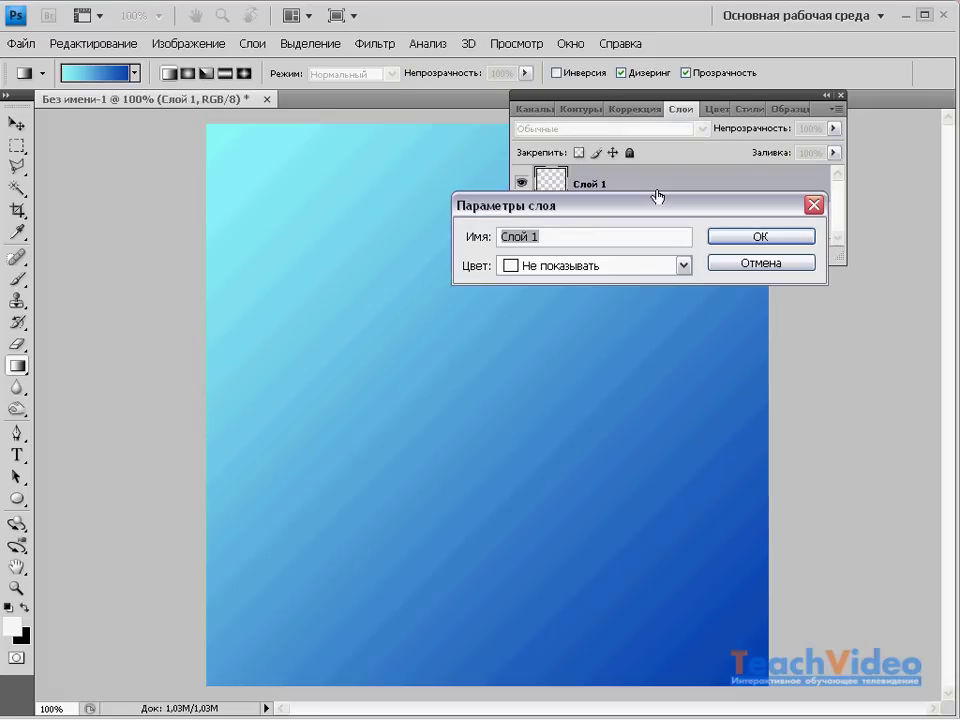
type("Одувы")
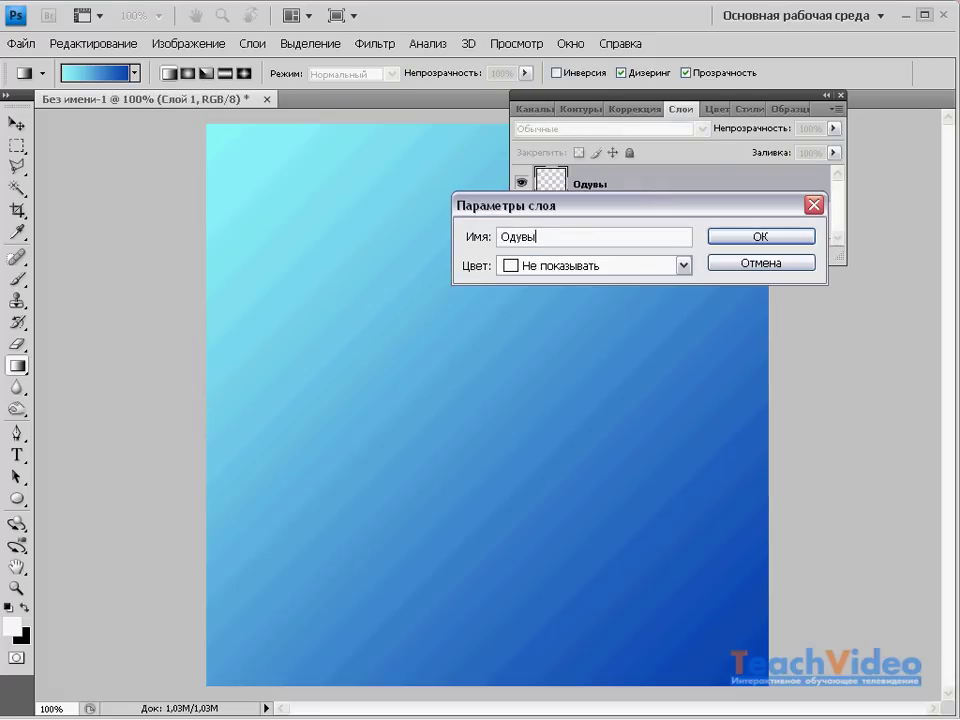
key("BackSpace")
type("анчик")
key("Return")
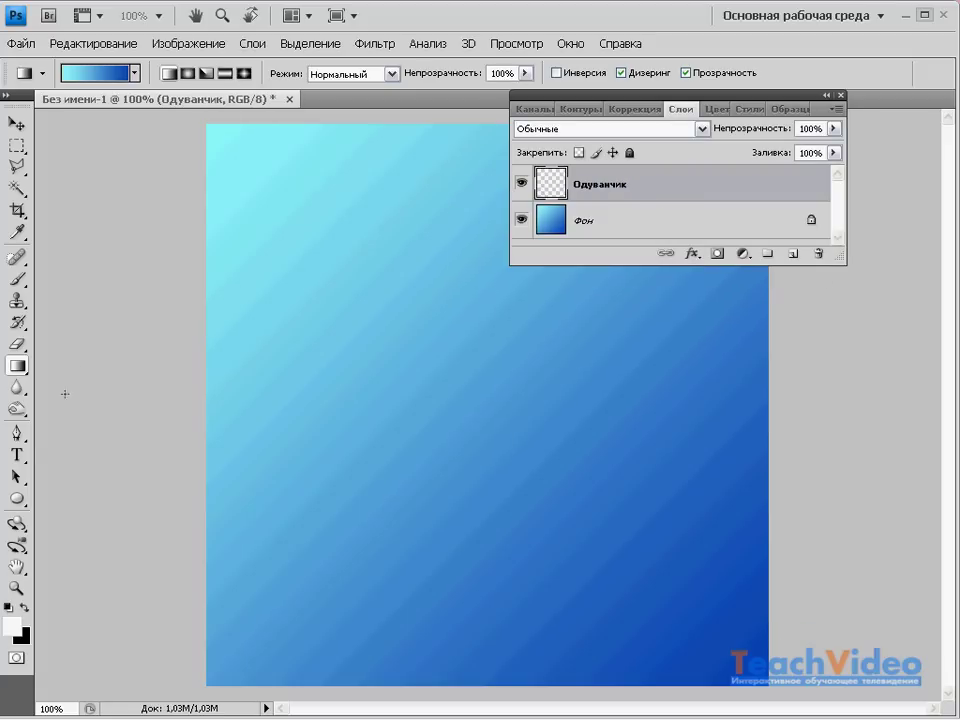
Draw a white ellipse circle right of the canvas centre and rasterize its vector mask.
left_click(17, 498)
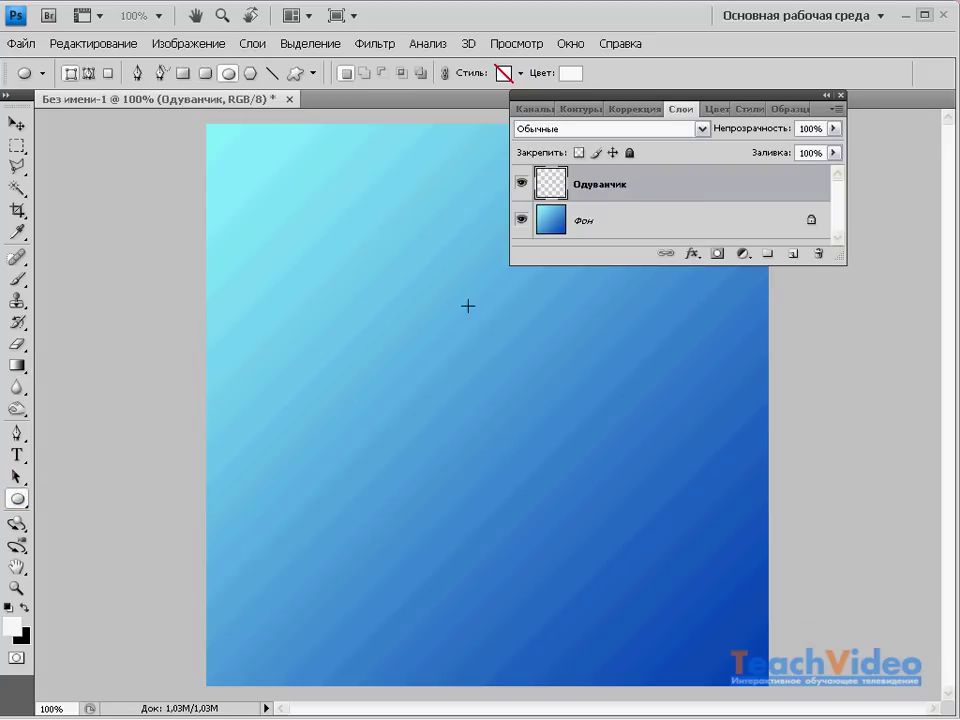
left_click_drag(484, 244, 665, 428)
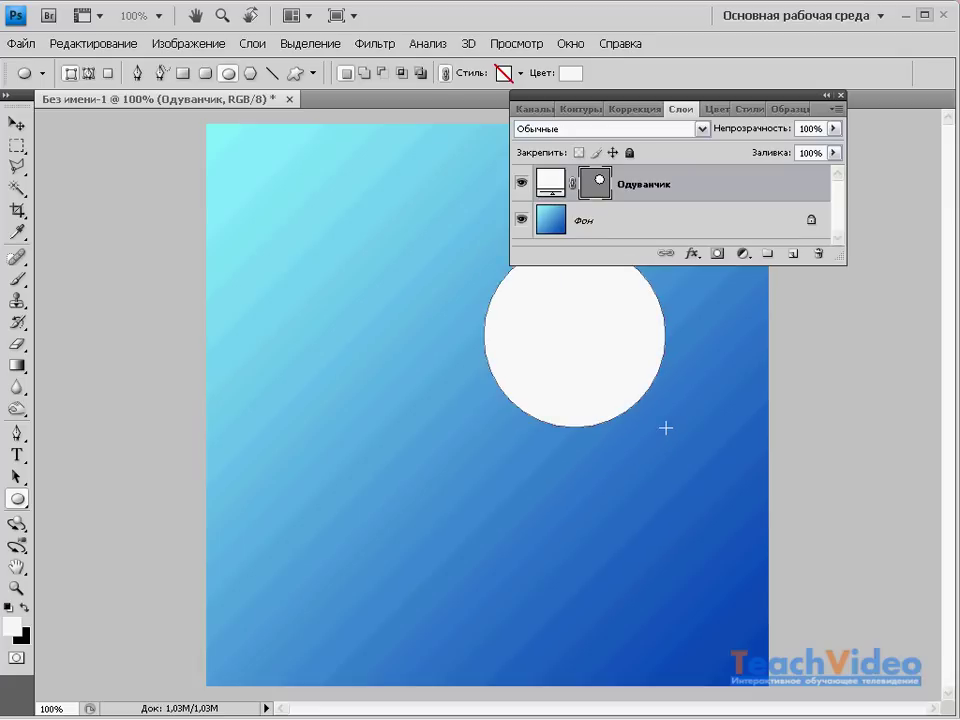
right_click(605, 312)
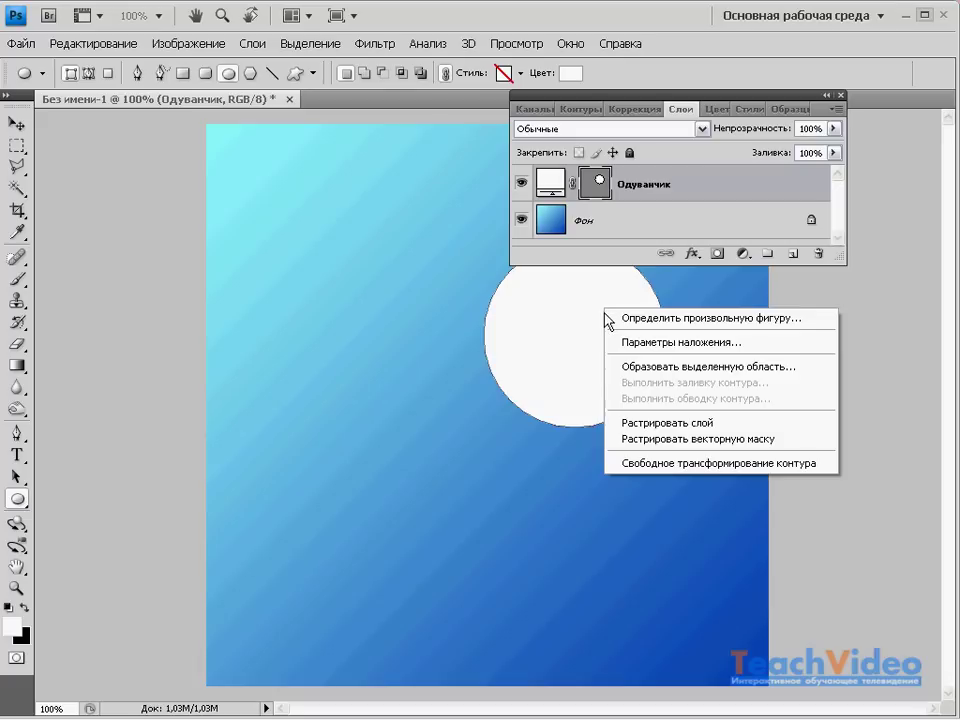
left_click(624, 441)
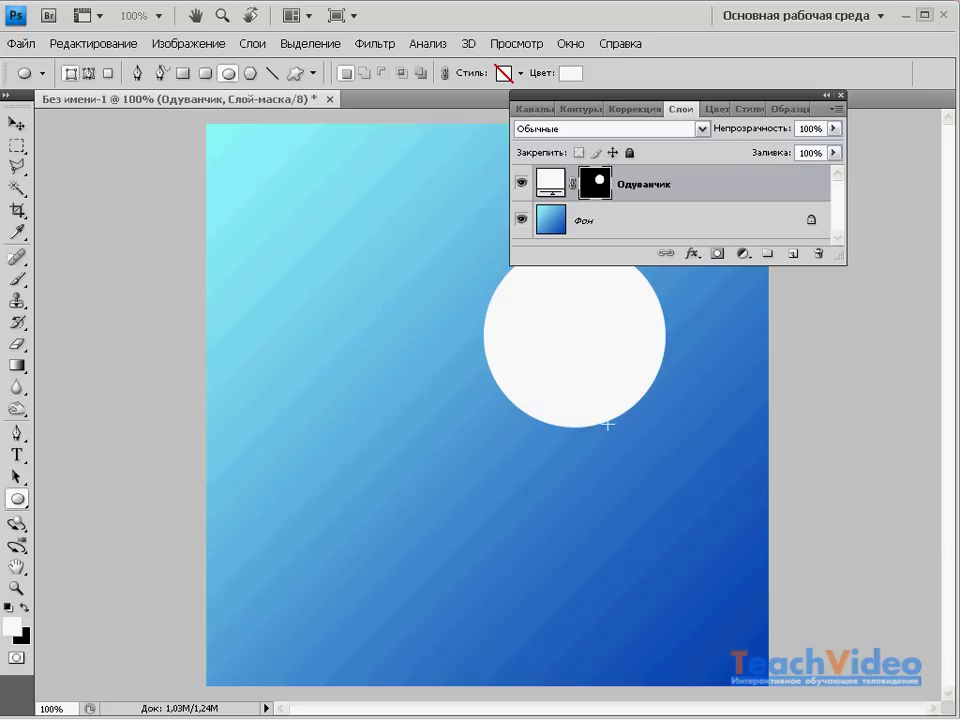
Load the circle's selection from its mask and expand it by 20 pixels.
left_click(597, 193, "ctrl")
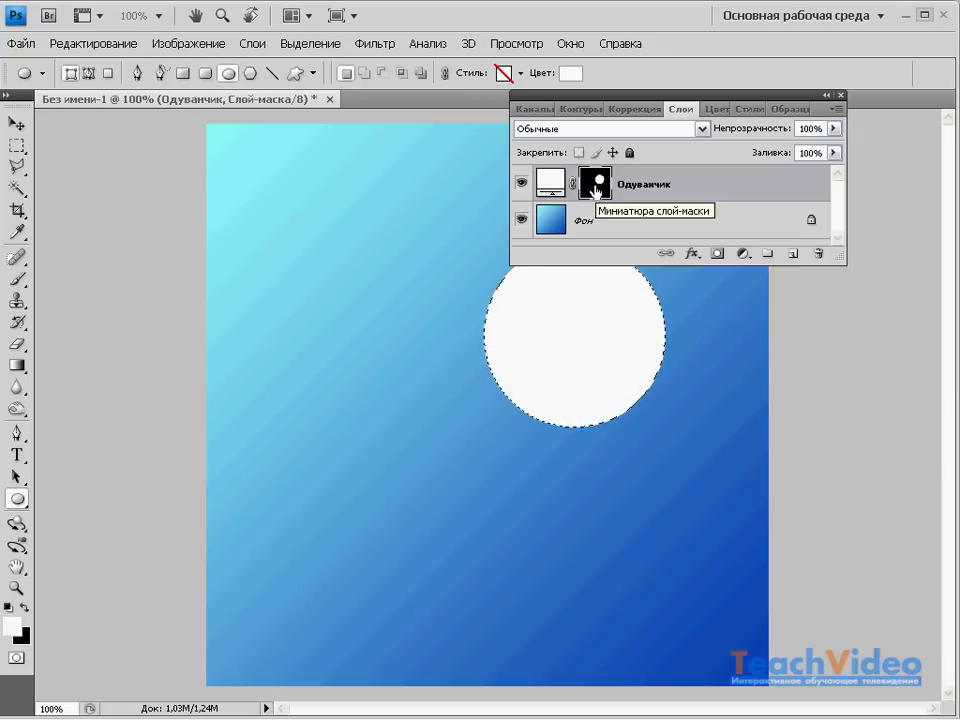
left_click(328, 45)
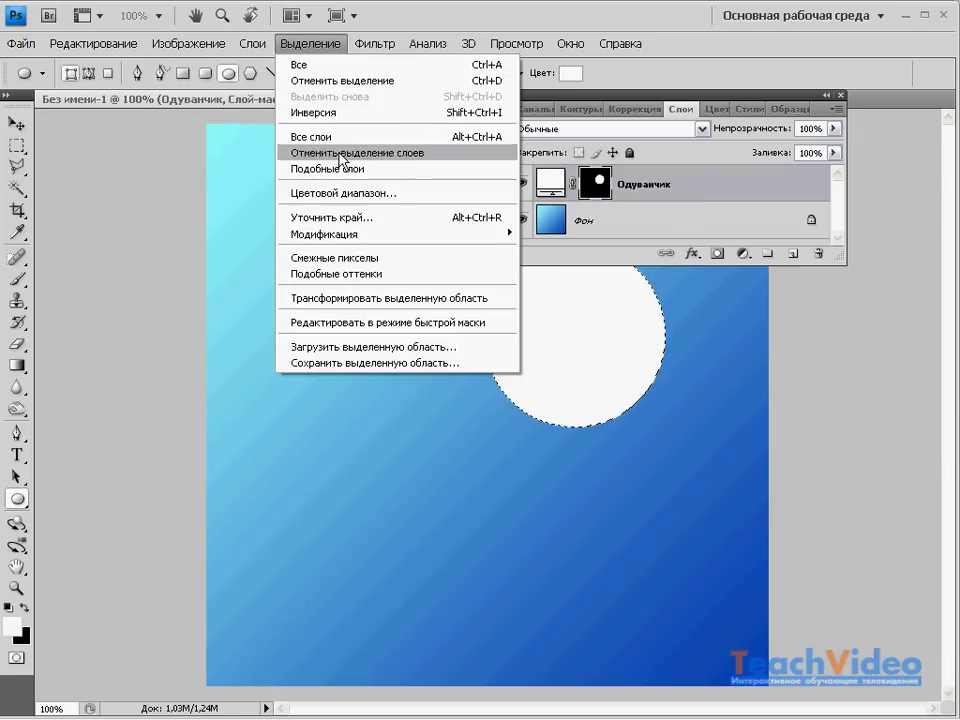
mouse_move(400, 234)
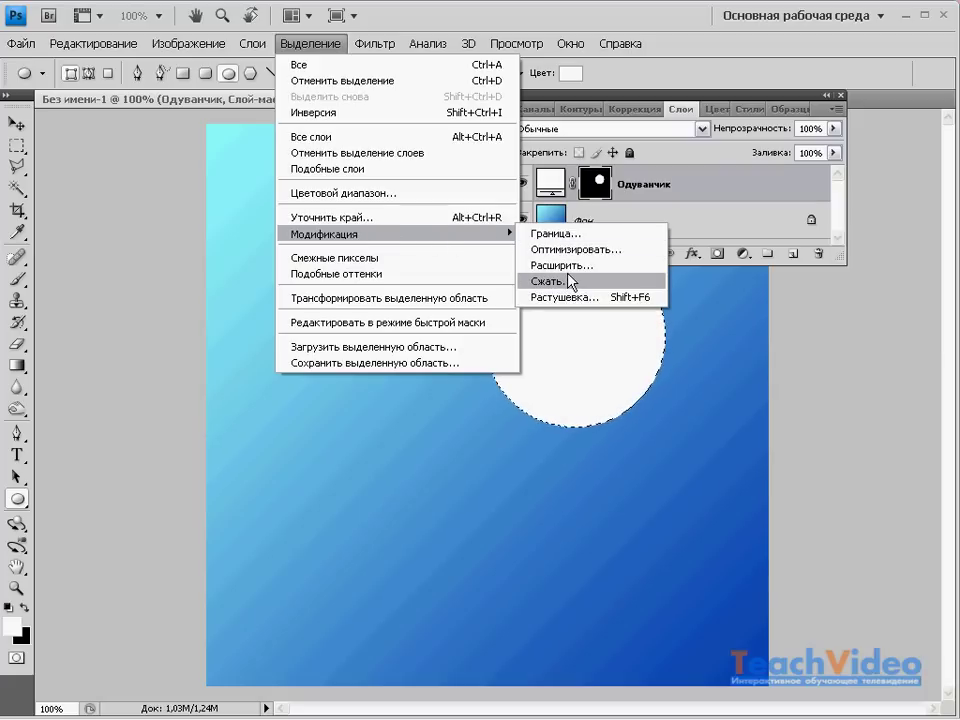
left_click(568, 266)
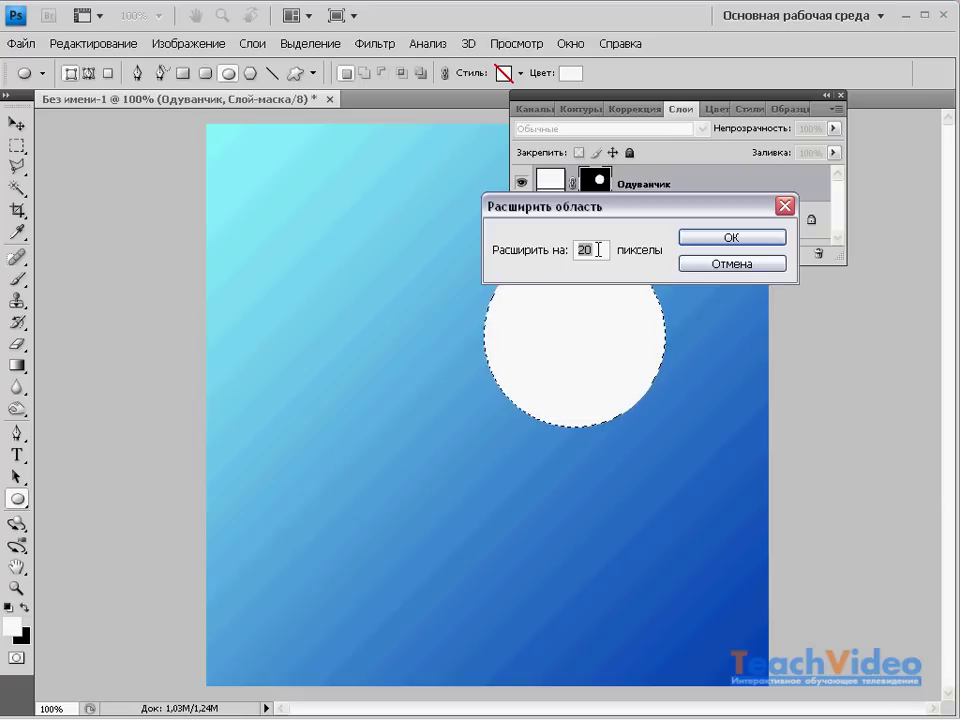
left_click(699, 240)
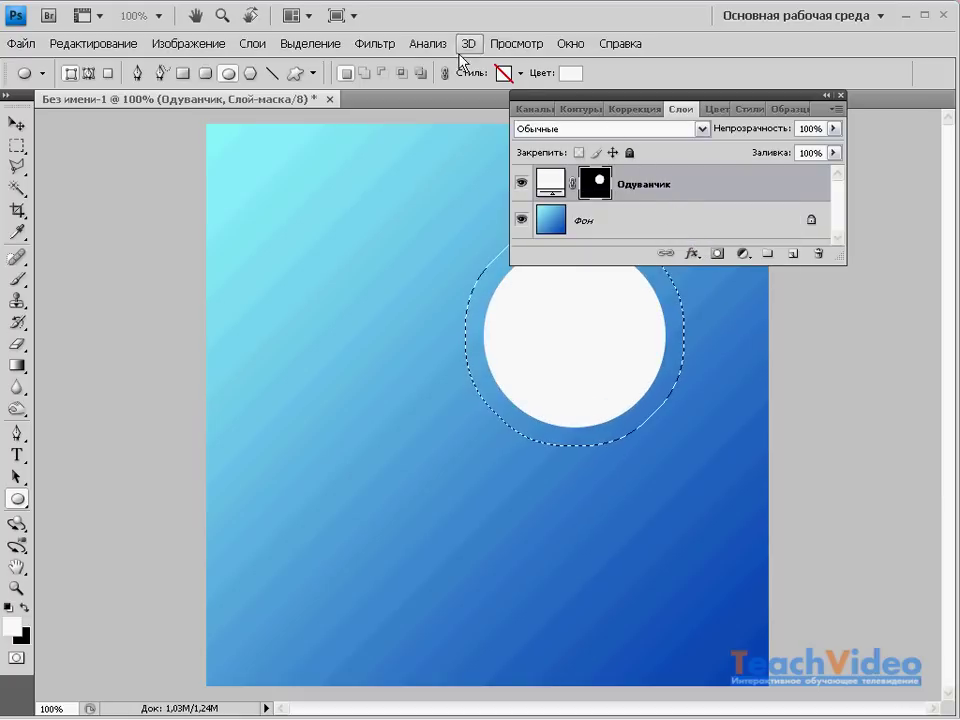
Add 400% Gaussian monochromatic noise to the selected circle.
left_click(382, 45)
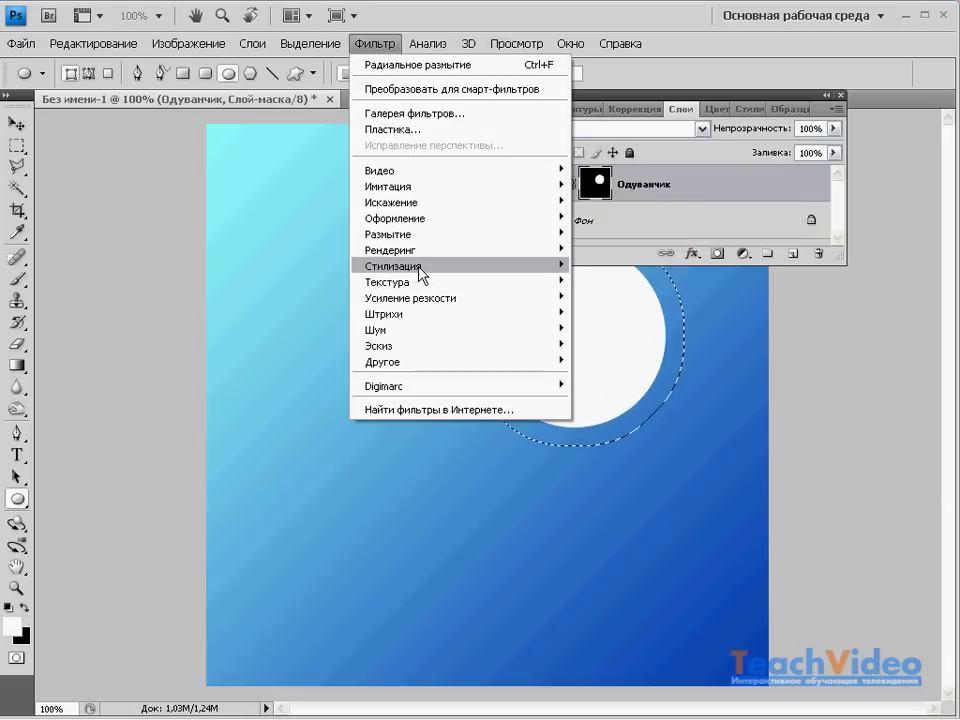
mouse_move(460, 329)
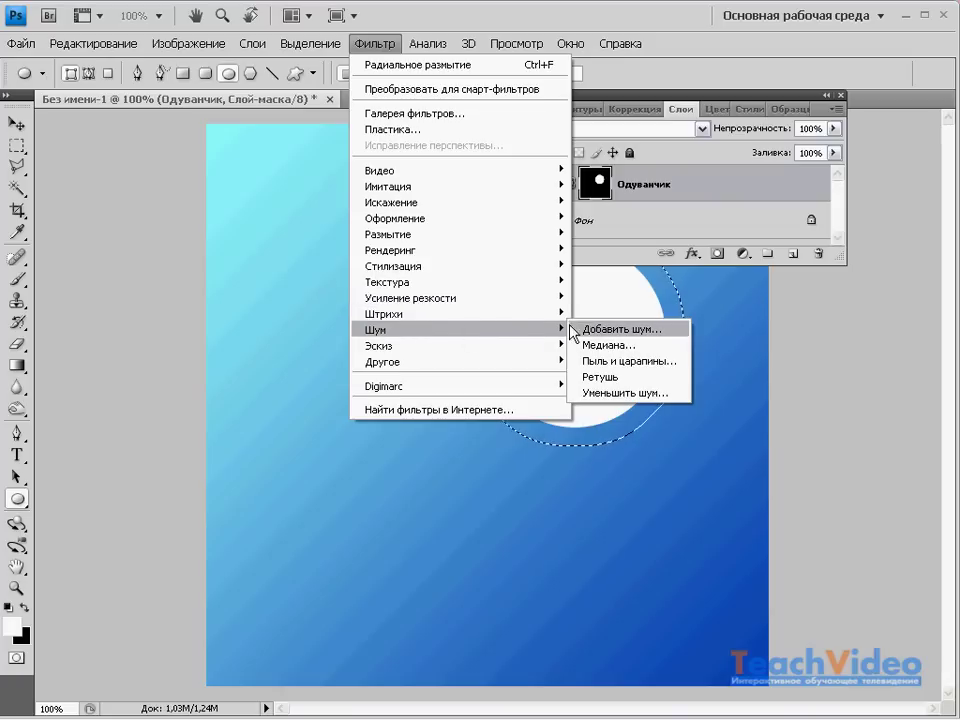
left_click(575, 331)
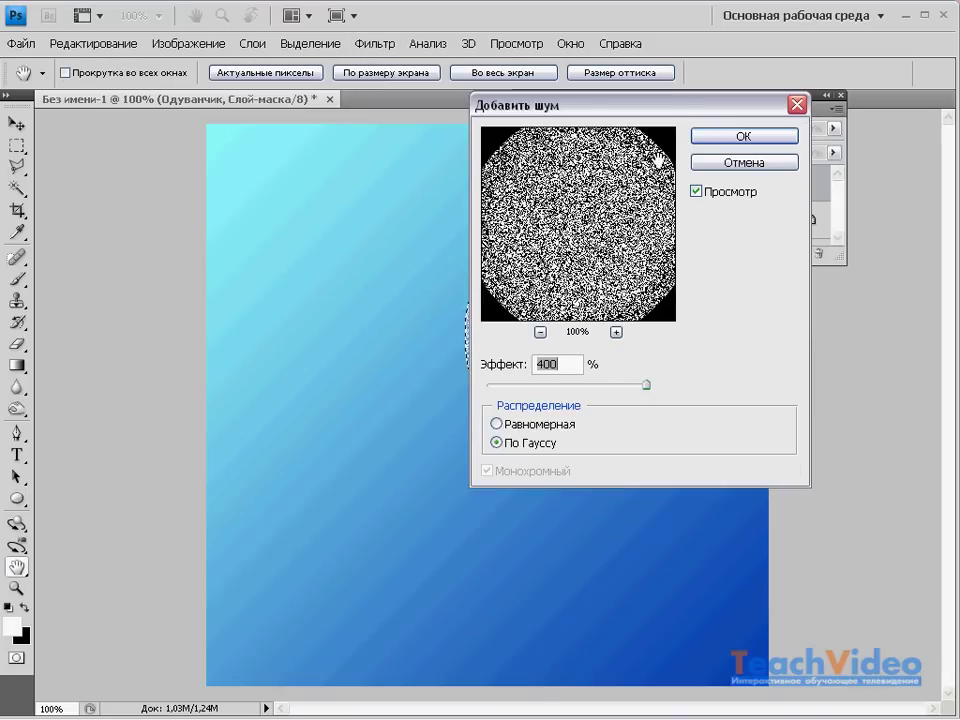
left_click(694, 140)
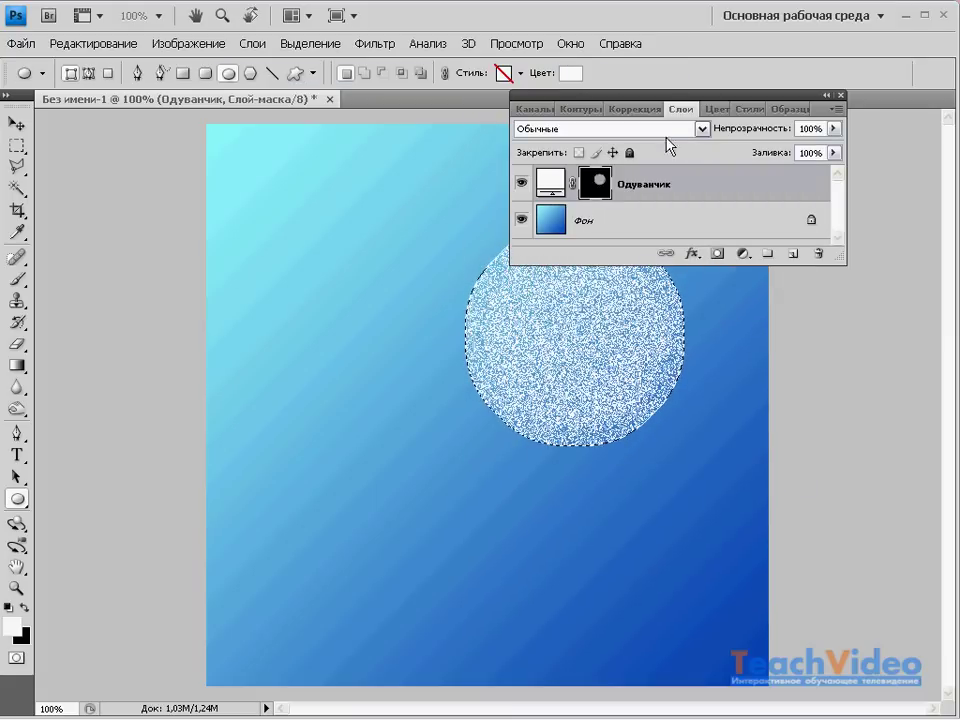
left_click(379, 44)
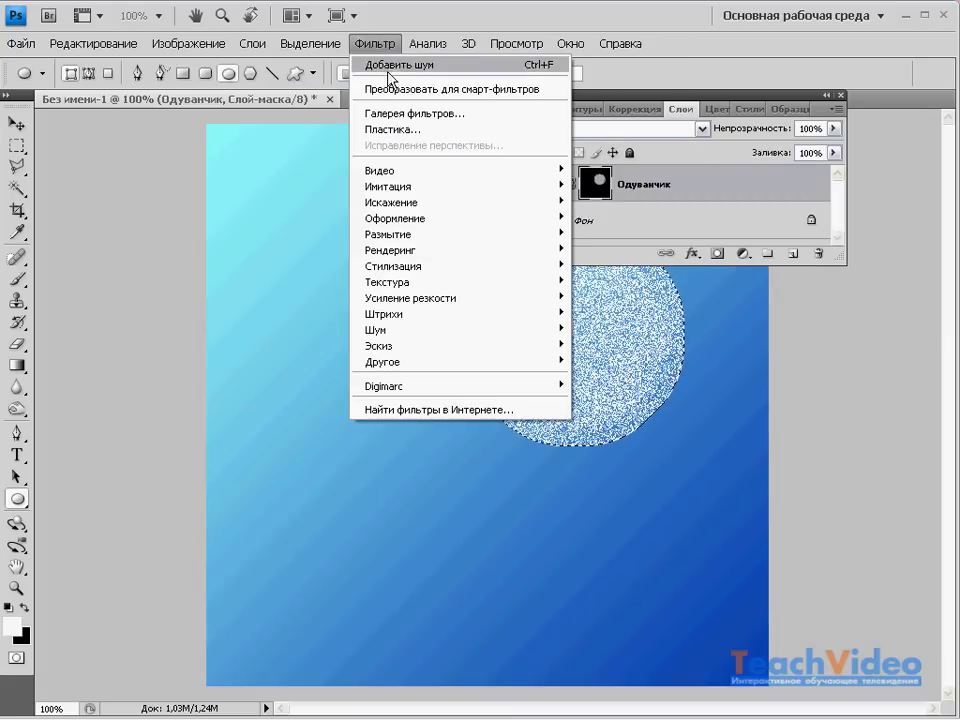
mouse_move(393, 234)
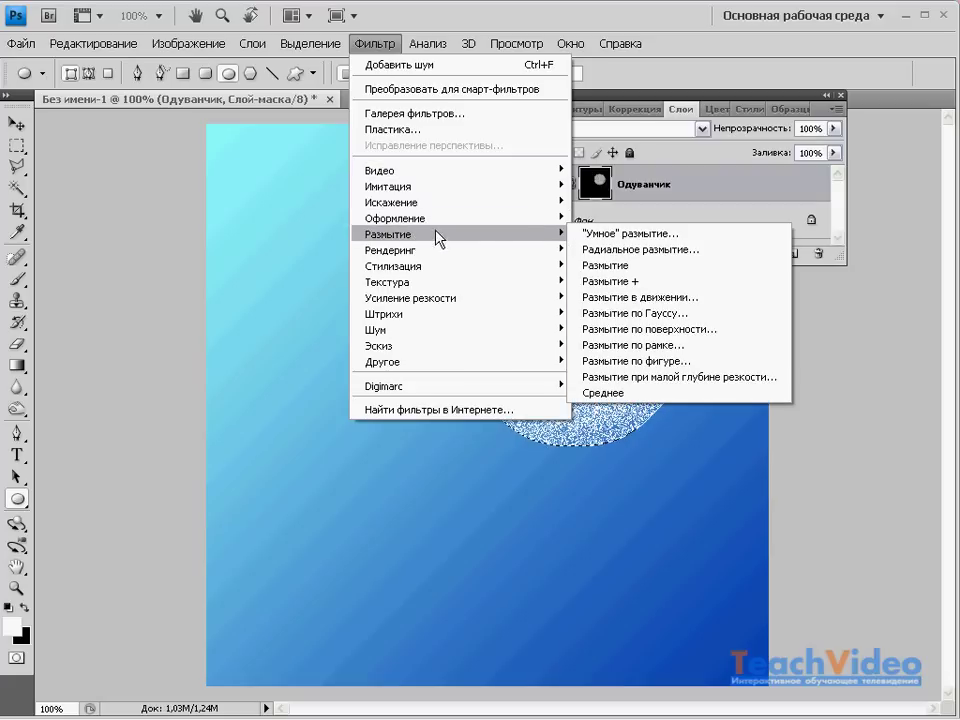
Apply a Radial Blur of amount 75 with Zoom method and Good quality.
left_click(587, 250)
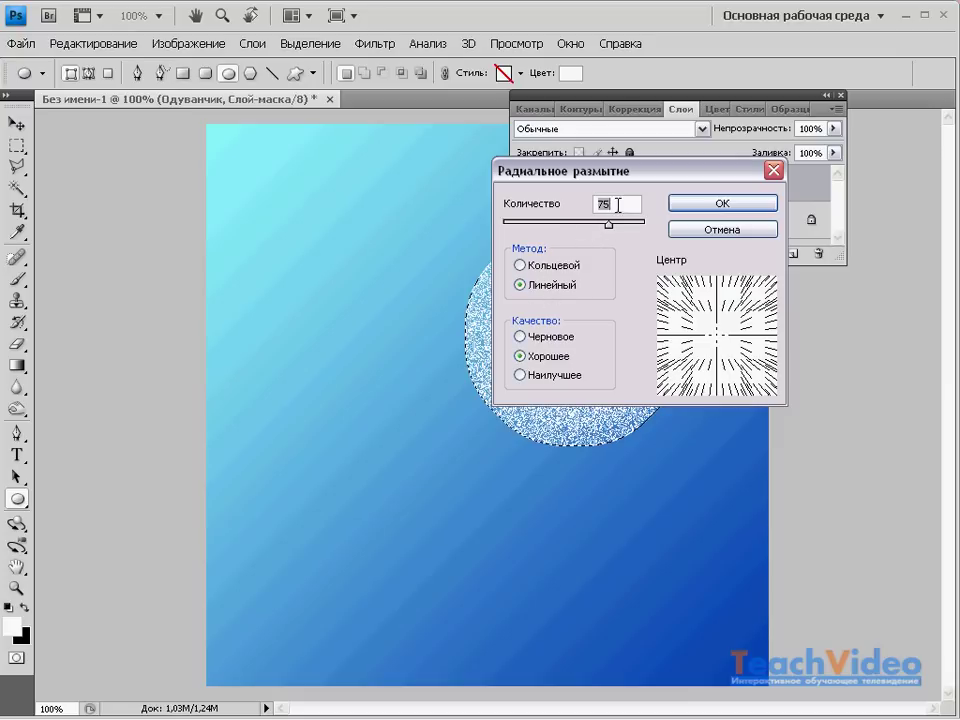
left_click(686, 207)
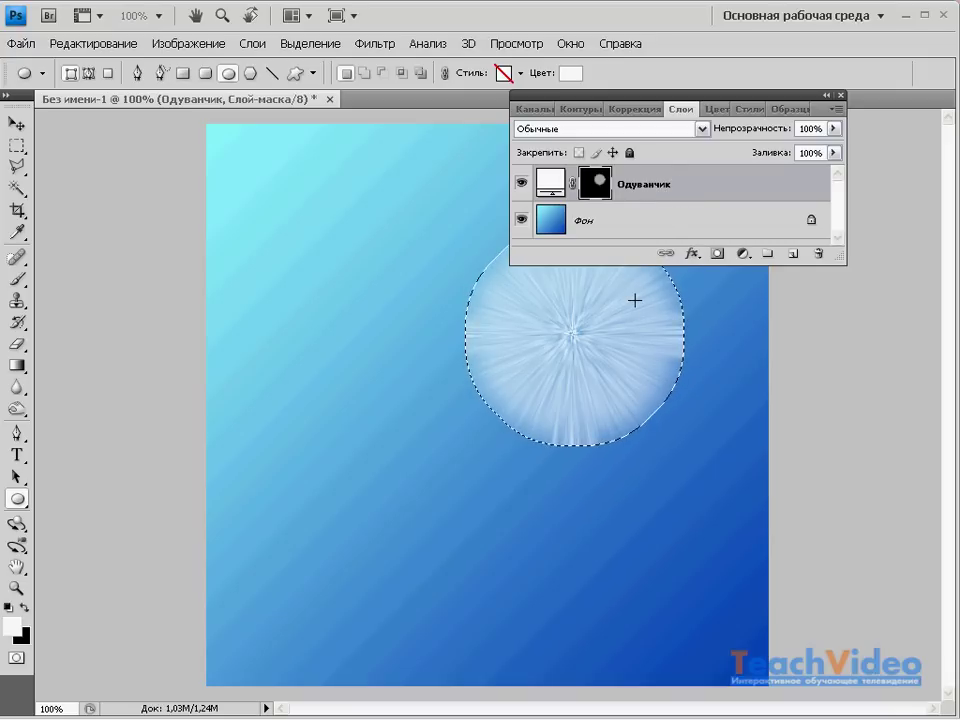
Add a near-white Color Overlay in Overlay blend mode to the Одуванчик layer.
double_click(698, 193)
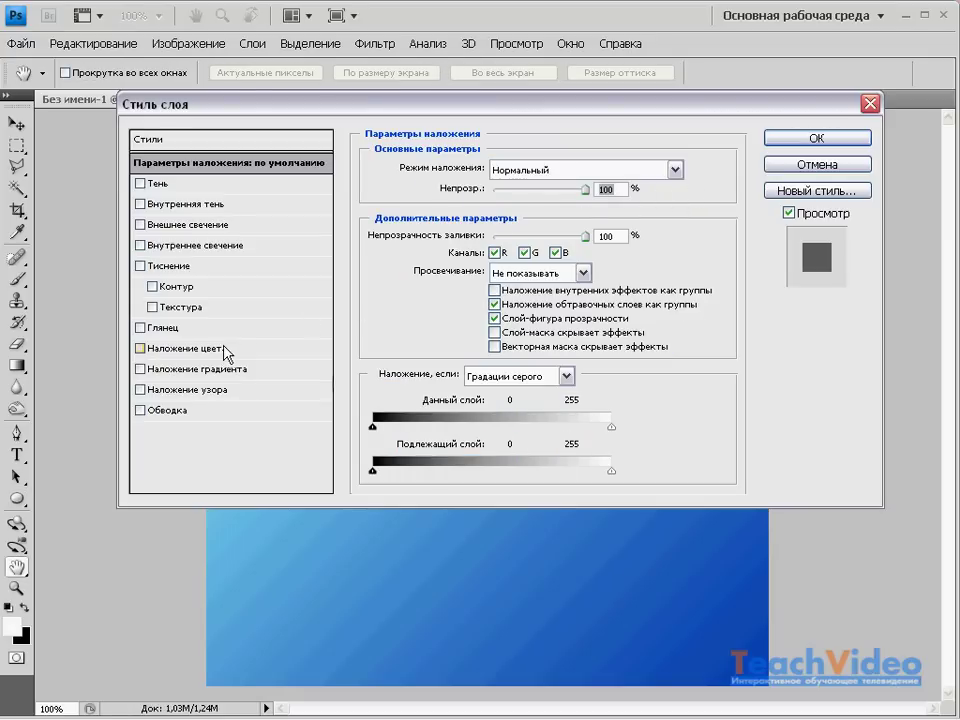
left_click(225, 348)
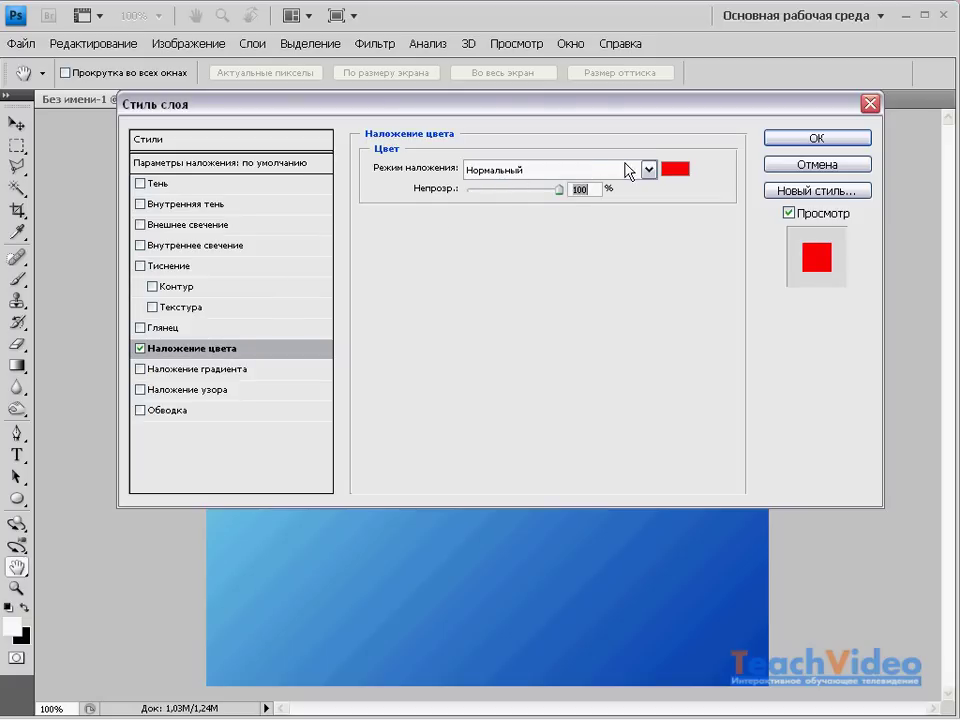
left_click(647, 170)
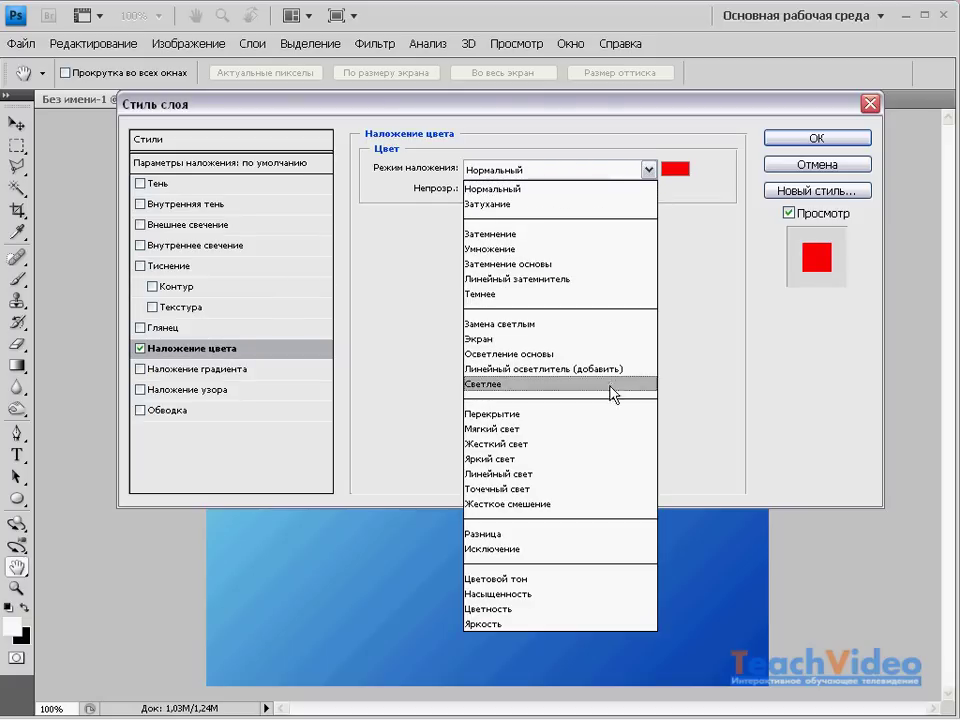
left_click(613, 414)
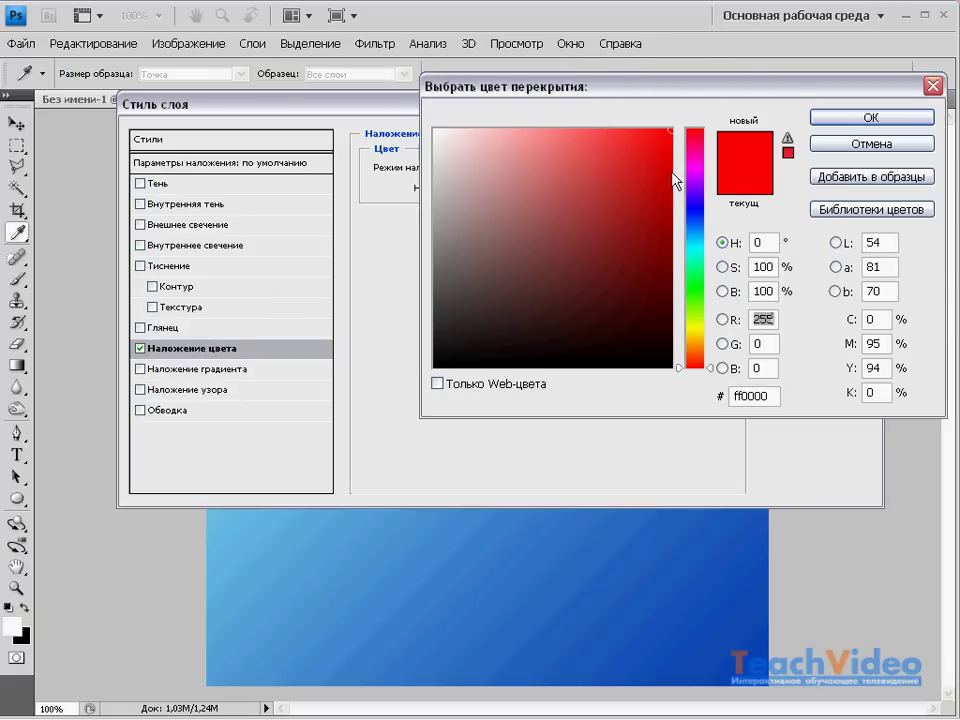
left_click(436, 131)
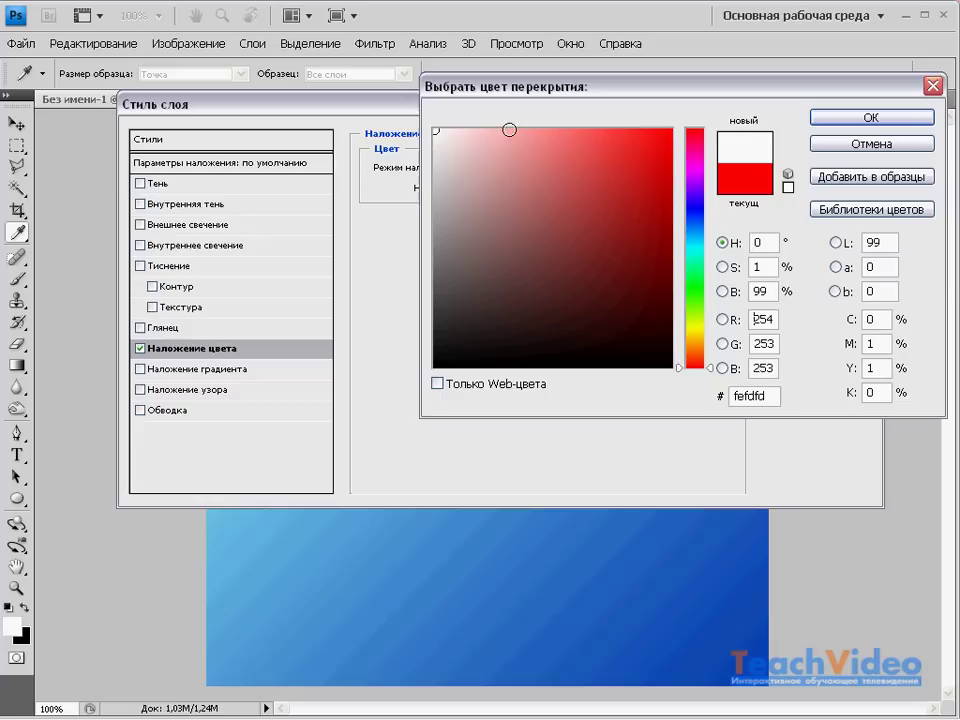
left_click(827, 120)
left_click(815, 140)
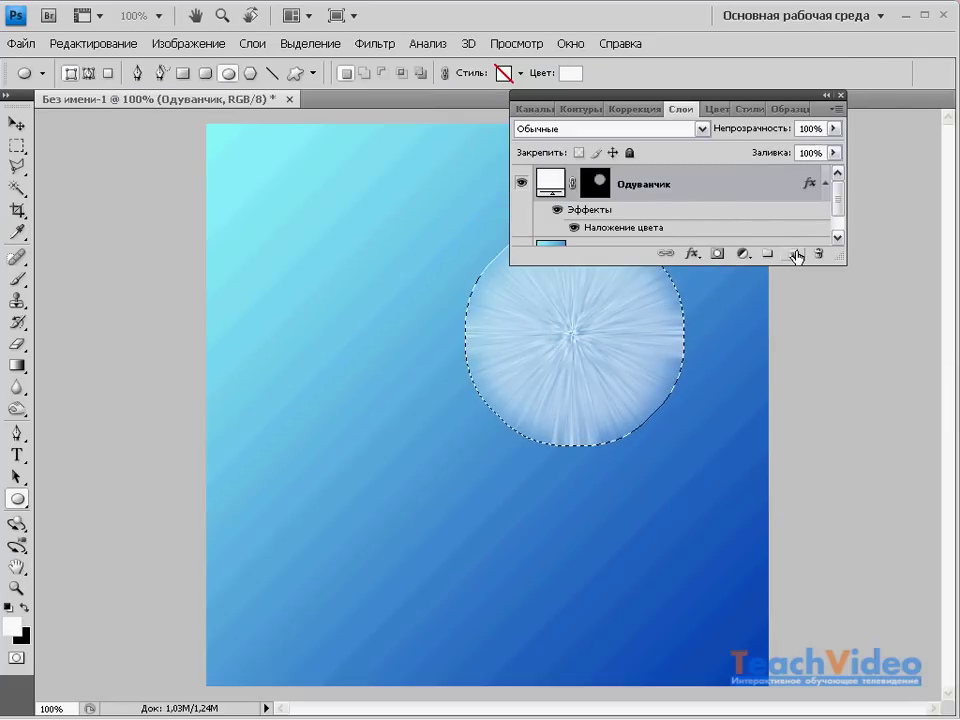
Add a new empty layer named Стебель.
left_click(792, 253)
right_click(582, 174)
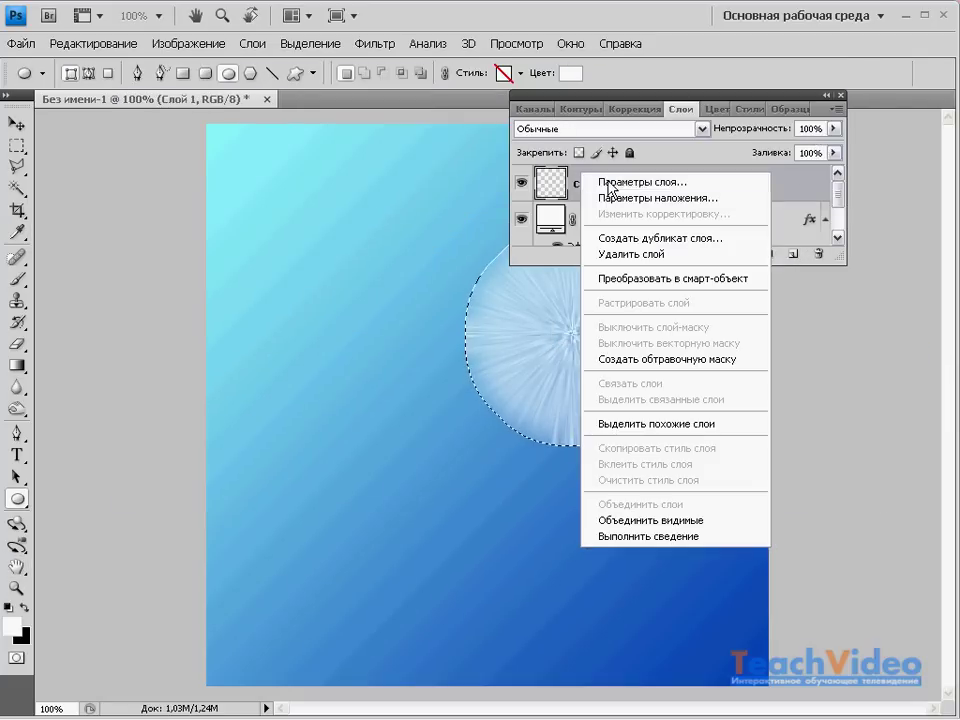
left_click(610, 183)
type("Стебель")
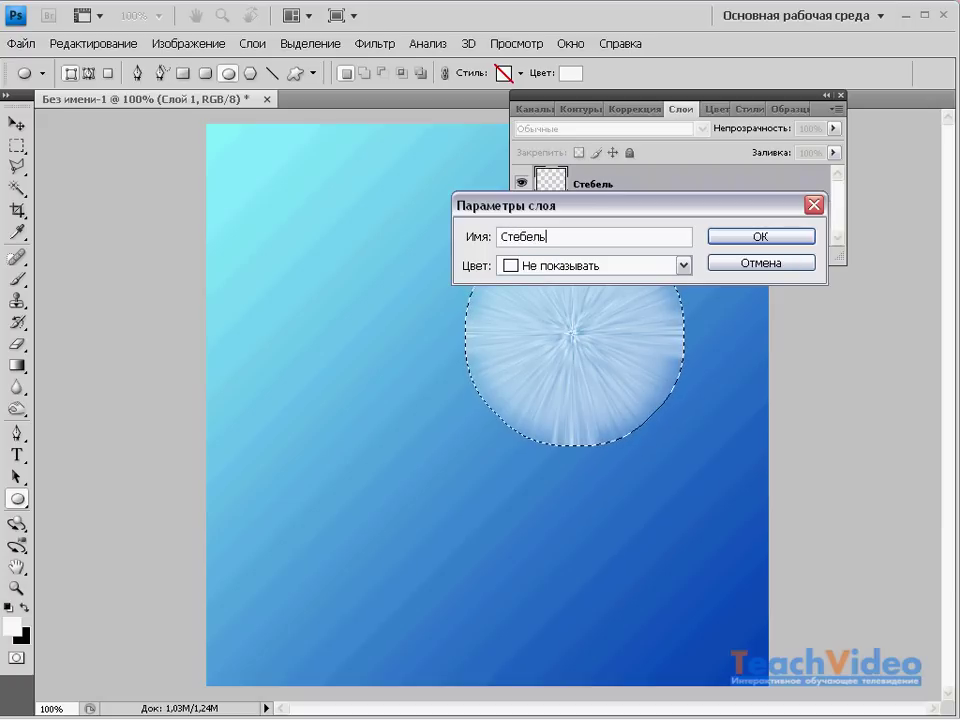
key("Return")
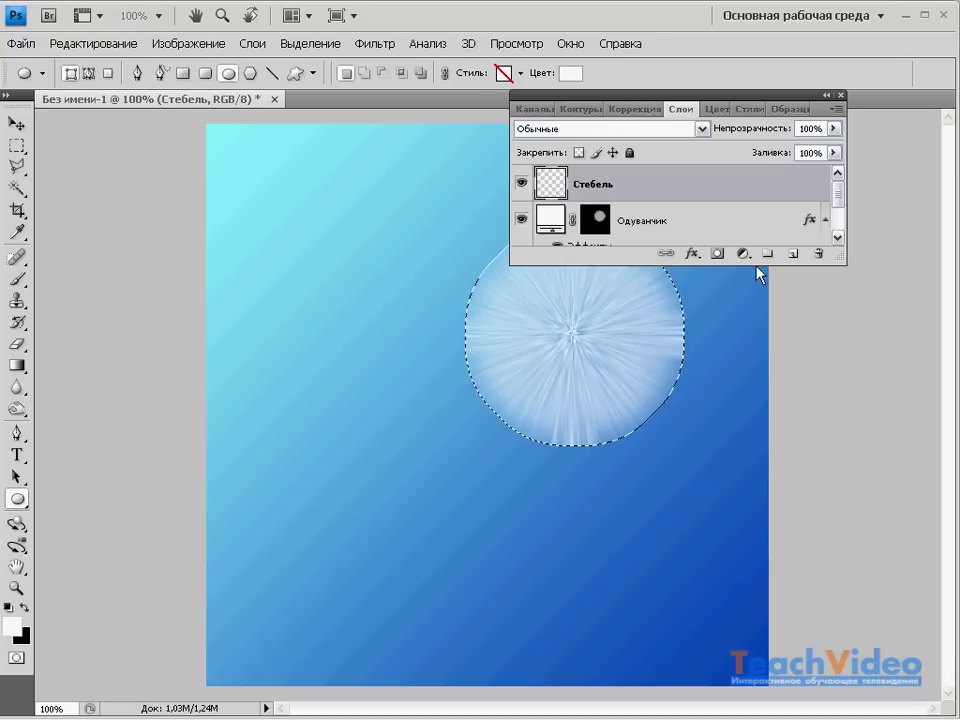
Move the Стебель layer below Одуванчик in the Layers panel.
left_click_drag(757, 266, 752, 357)
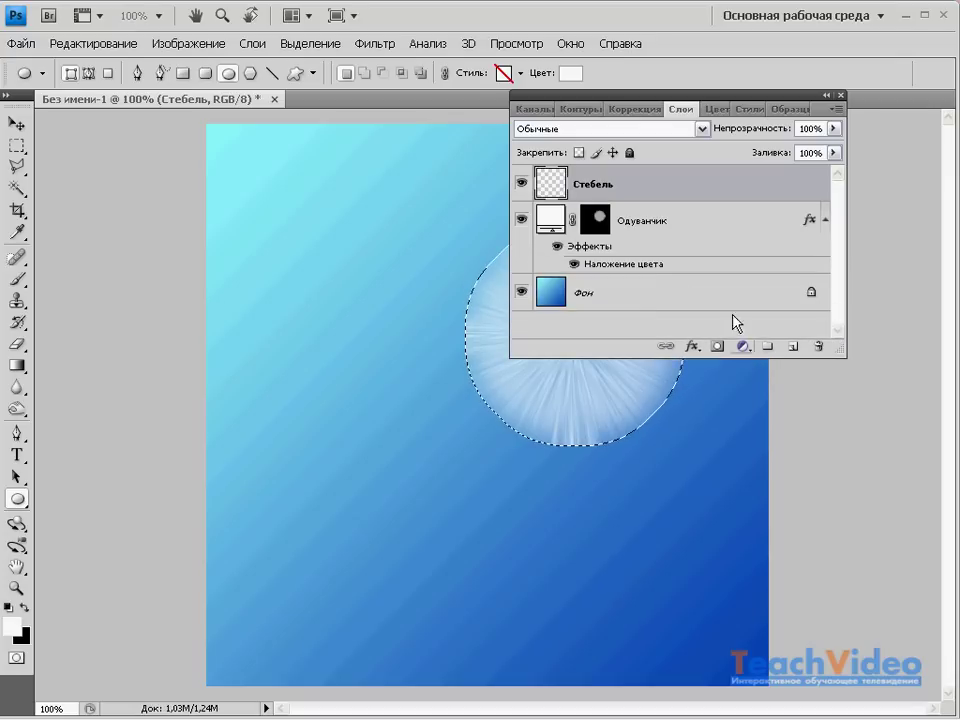
left_click_drag(553, 186, 562, 256)
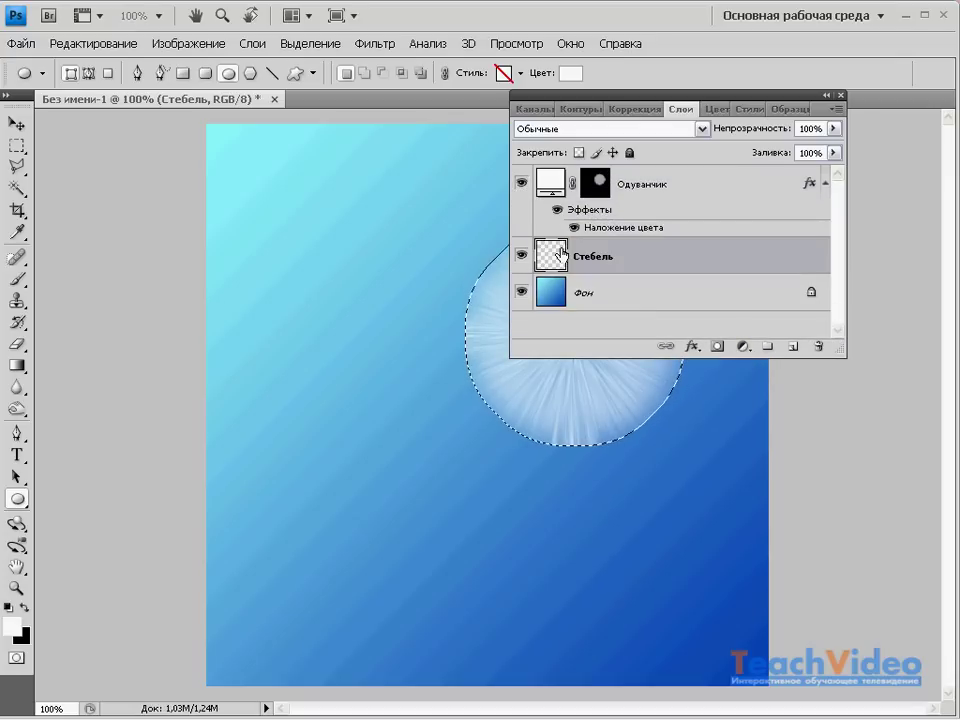
left_click_drag(654, 100, 749, 29)
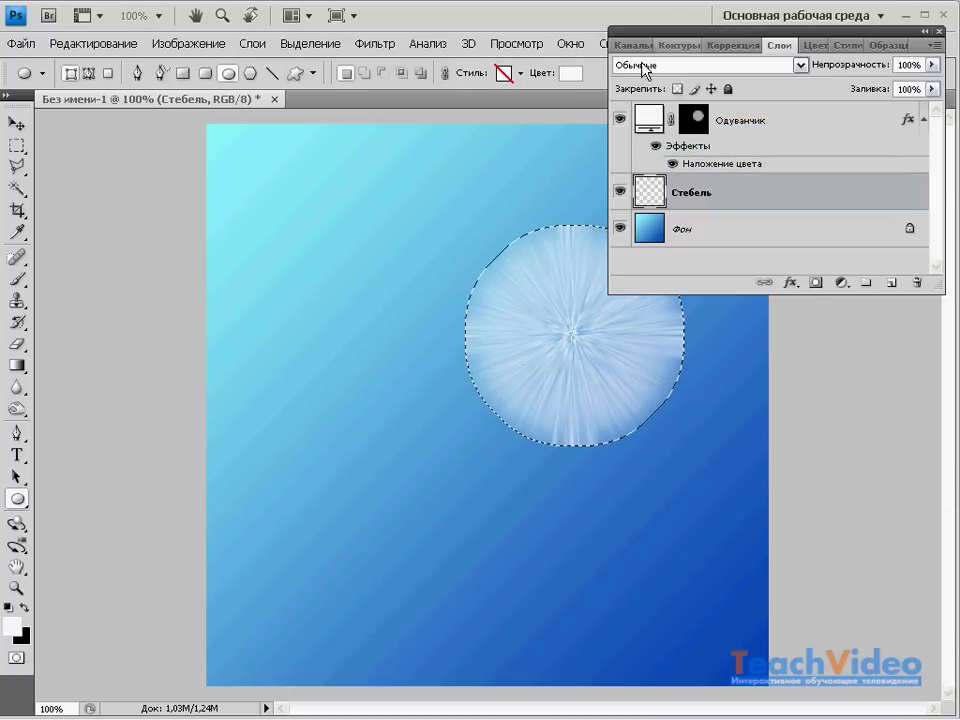
Choose the Brush tool with a 13-pixel hard round tip.
left_click(17, 279)
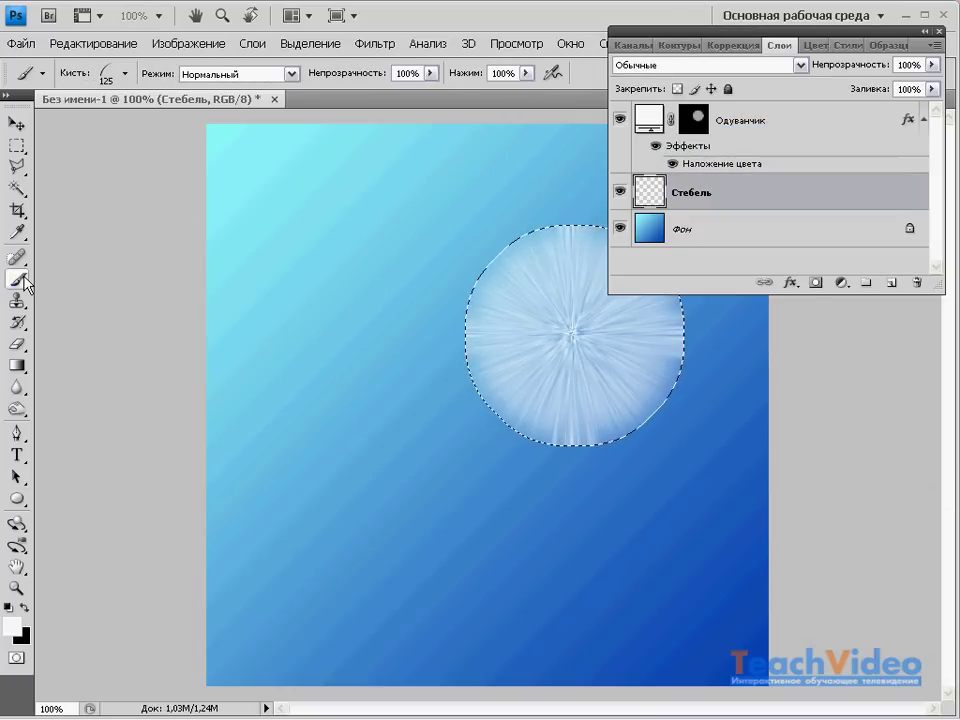
left_click(125, 73)
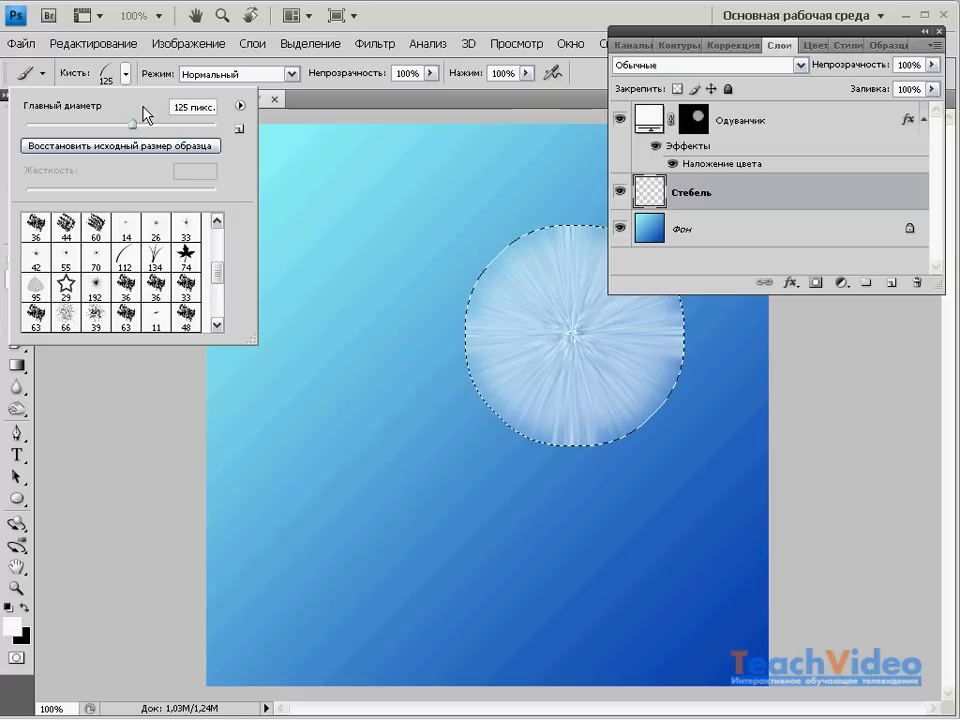
left_click(217, 248)
left_click(156, 224)
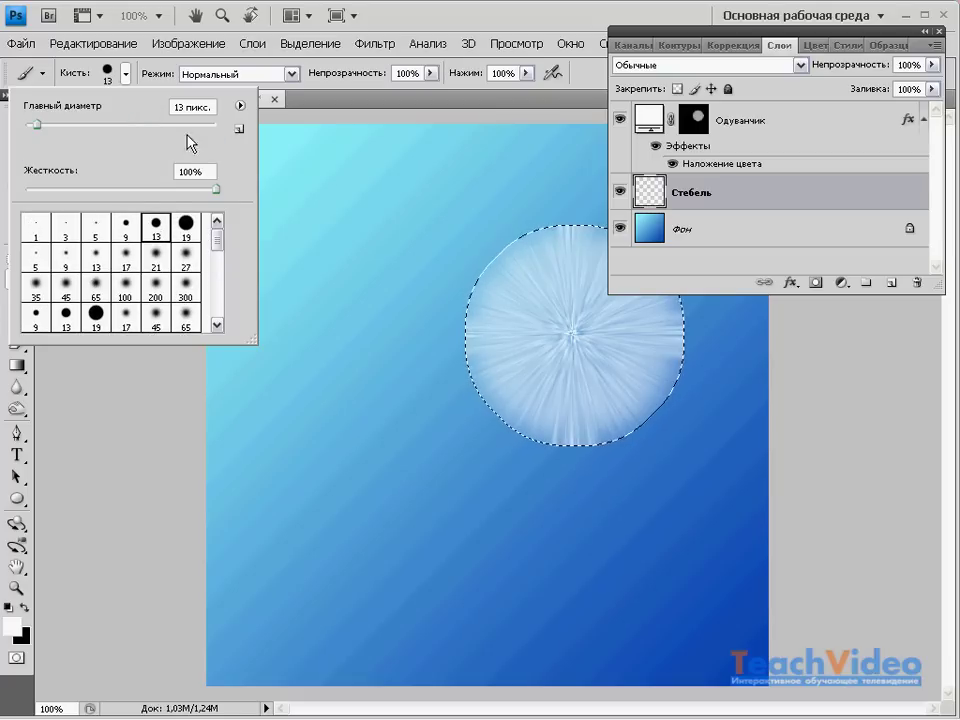
Set the foreground colour to bright green #29f00e.
left_click(12, 624)
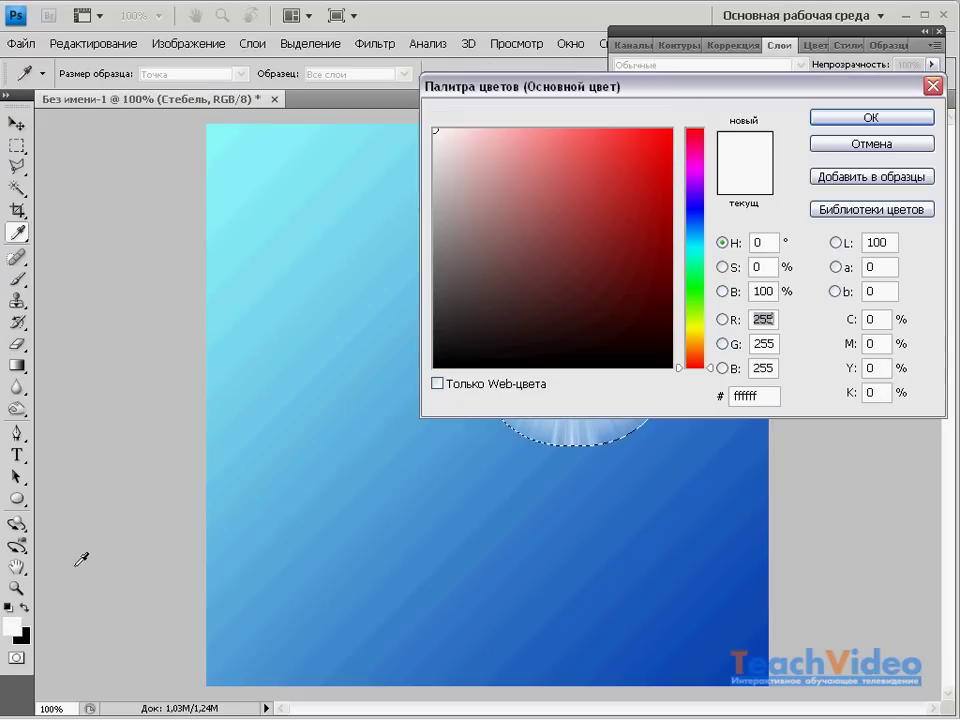
left_click(696, 293)
left_click(658, 143)
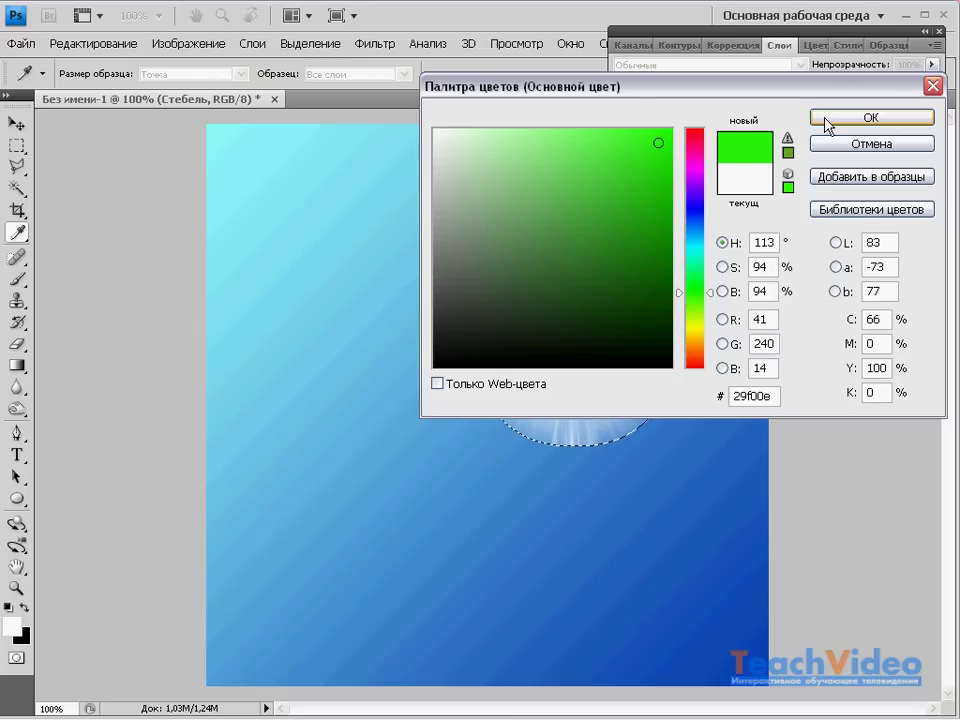
left_click(865, 117)
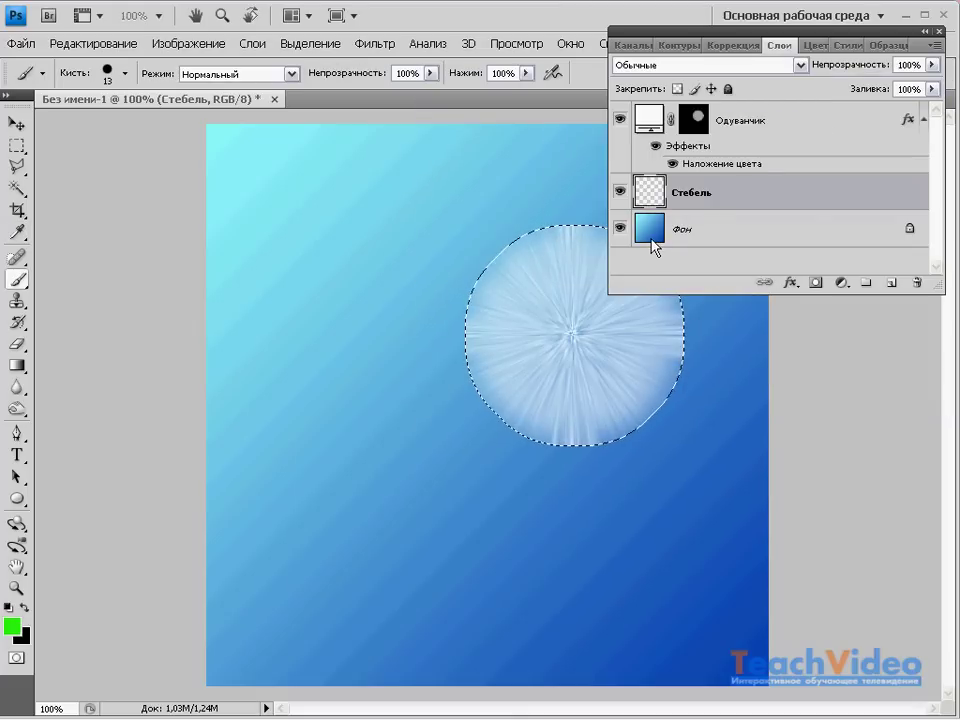
Deselect, then brush a green stem from below the puffball to the canvas bottom.
key("ctrl+d")
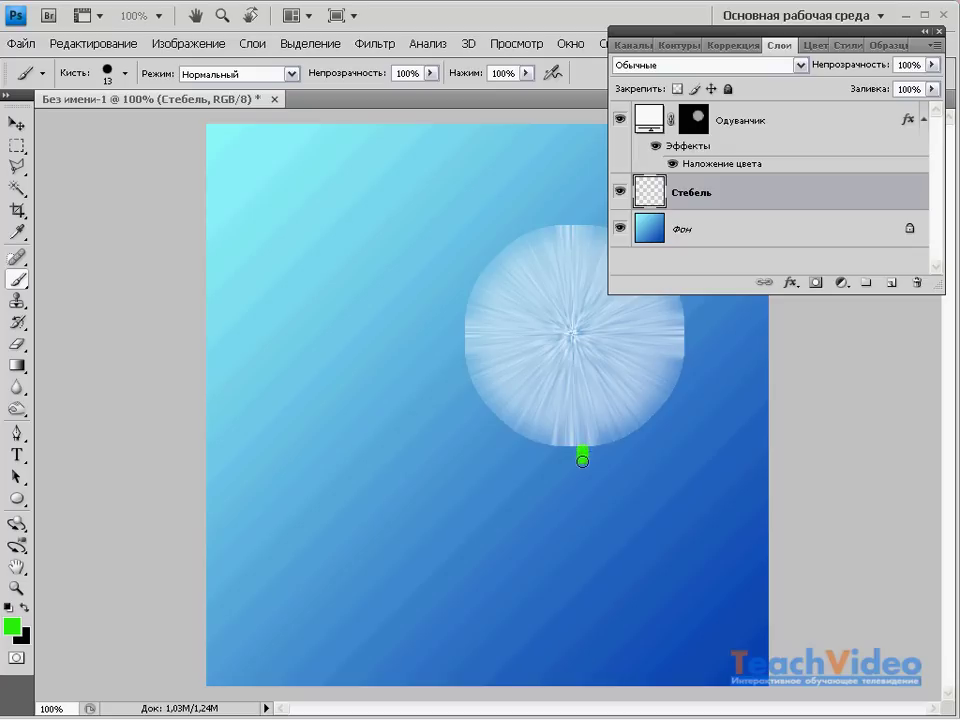
left_click_drag(582, 461, 551, 687)
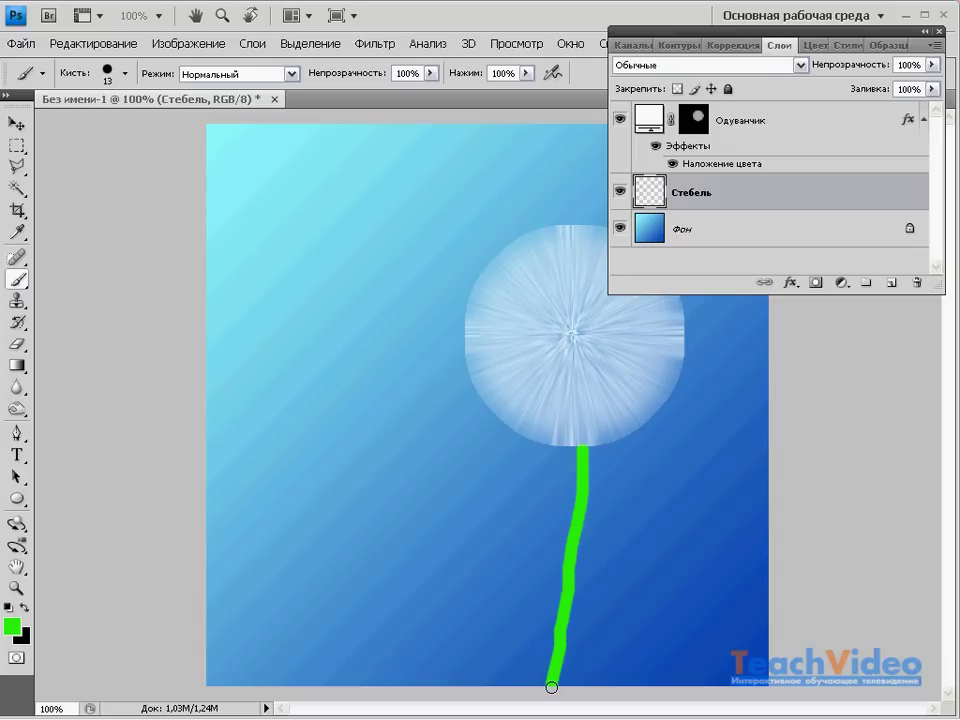